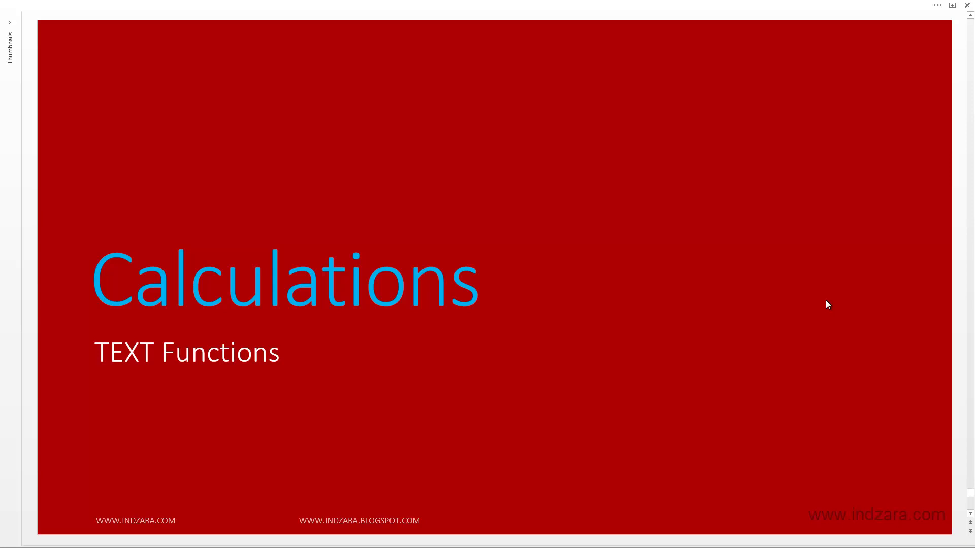
Step: Switch to the INDZARA_BOOK_STORE_DATA workbook in Excel and clear the contents of ND3:NF19 on the Employees sheet
key(alt+Tab)
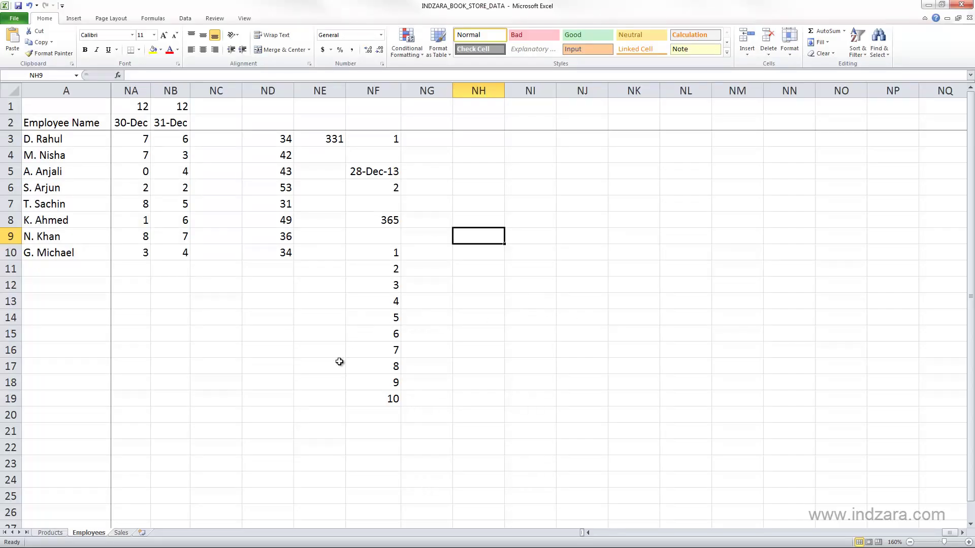
drag(380, 400, 349, 348)
drag(290, 193, 287, 138)
key(Delete)
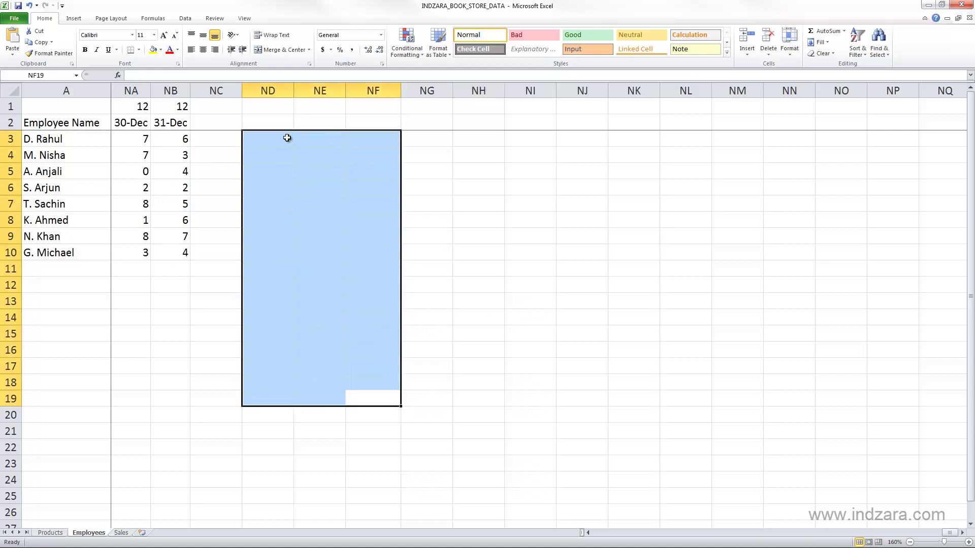
click(288, 138)
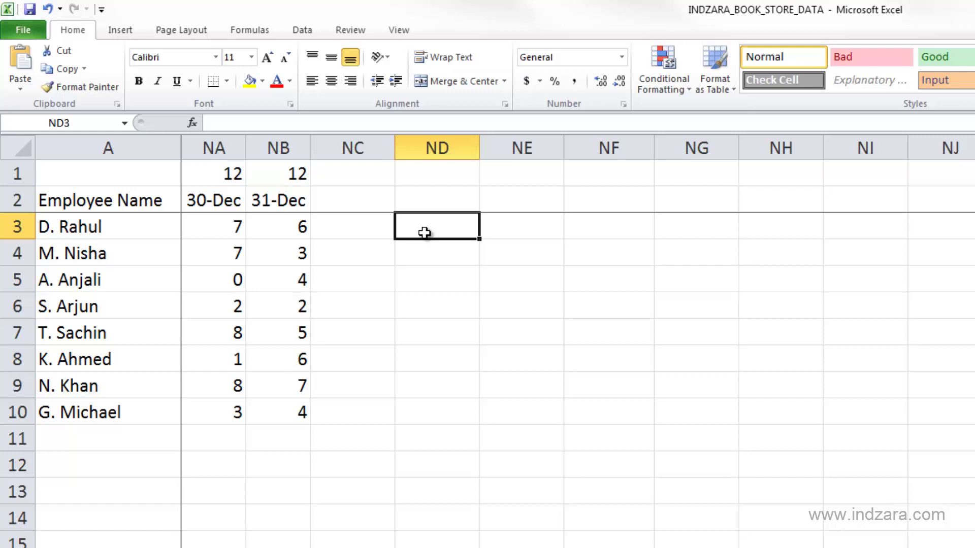
drag(437, 226, 970, 414)
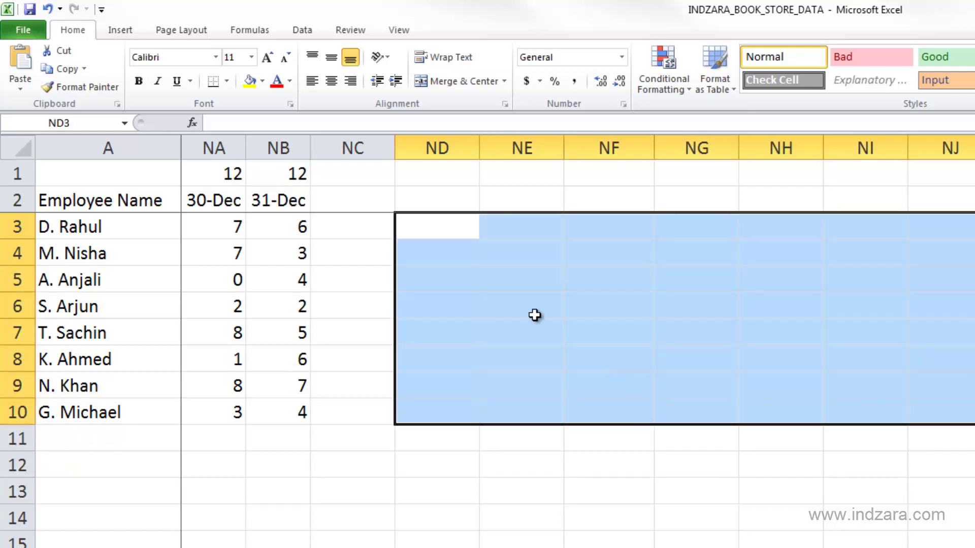
click(411, 233)
click(87, 229)
drag(85, 316, 84, 406)
Step: Enter =LEN(A3) in cell ND3 to count the characters of the first employee name
click(461, 232)
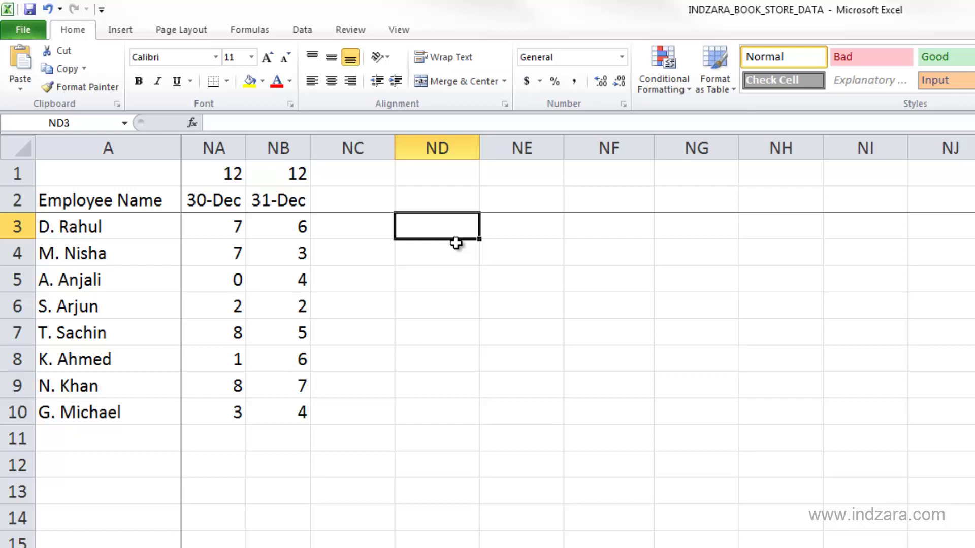
text(=)
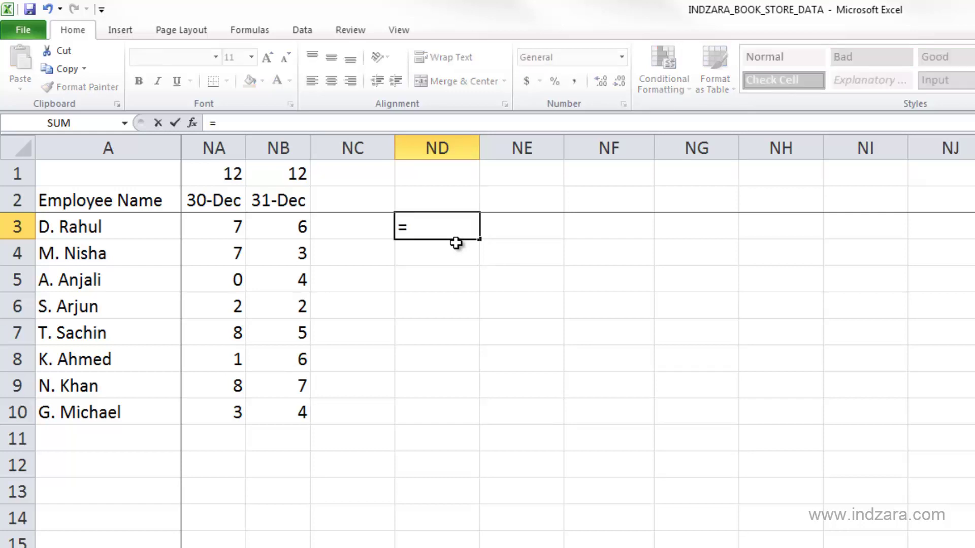
text(LEN)
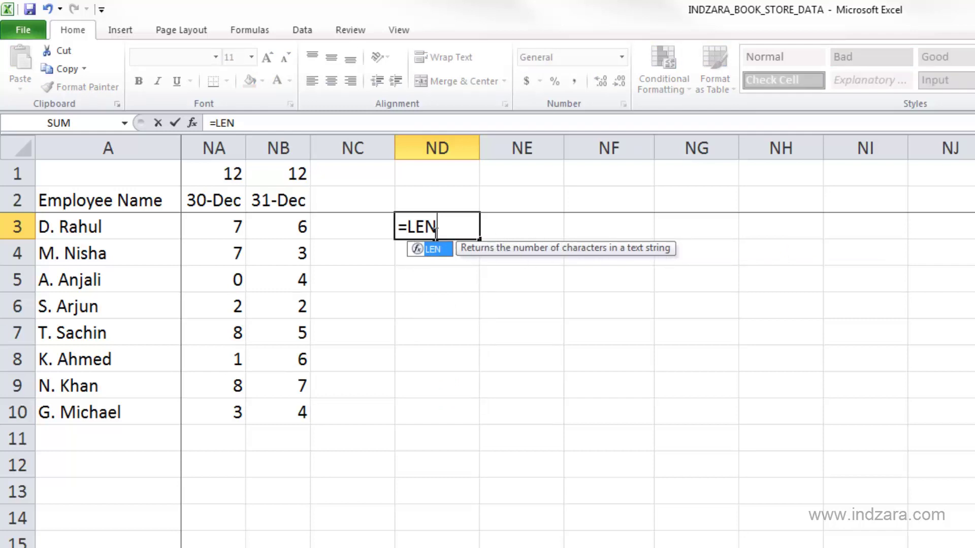
text(()
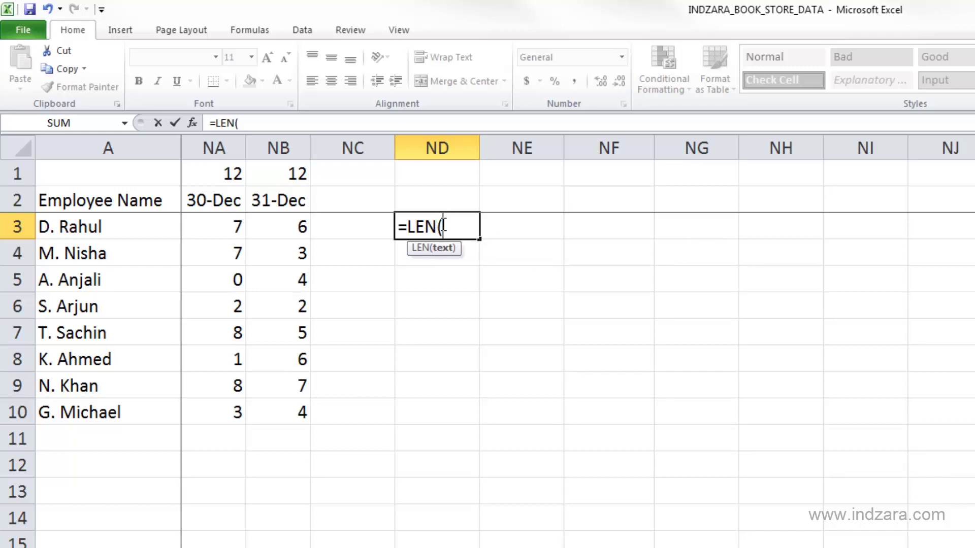
click(153, 230)
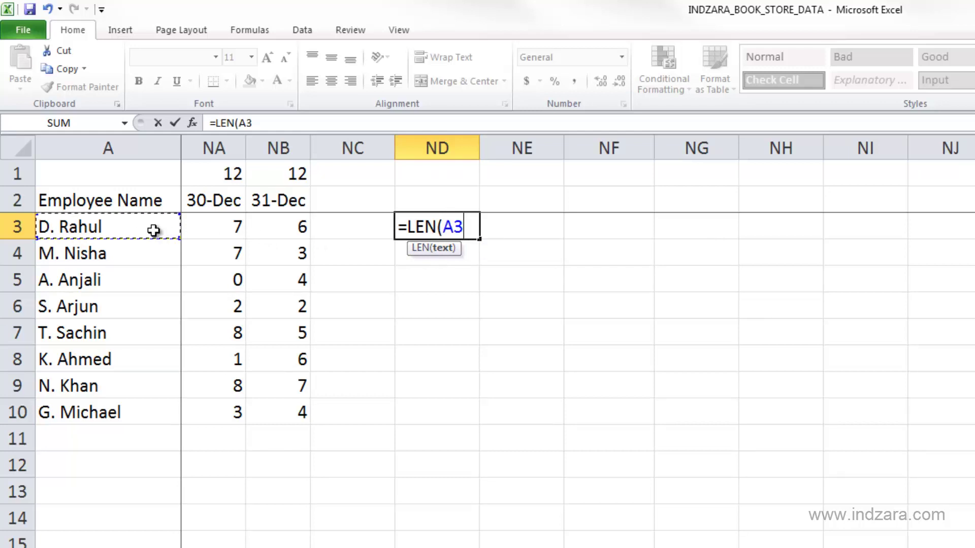
text())
key(Return)
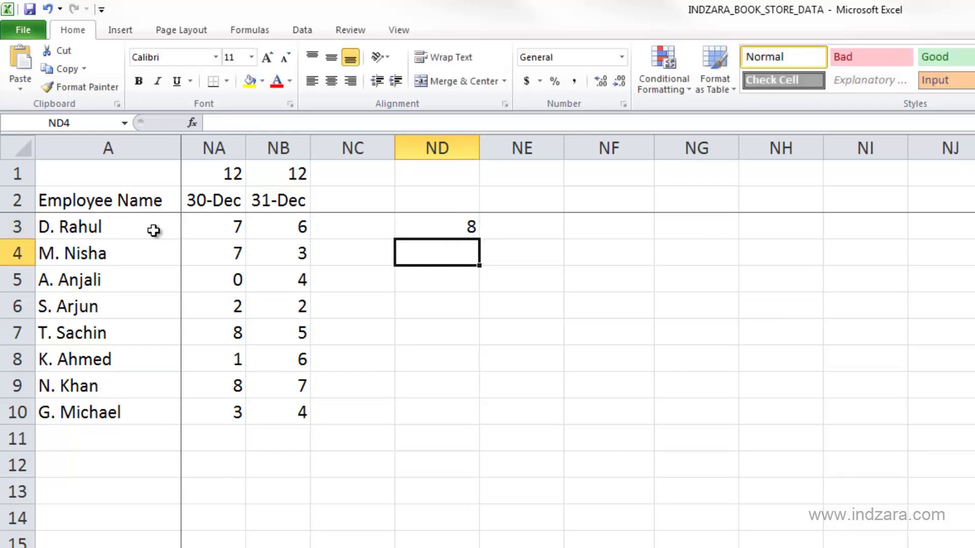
Step: Copy the LEN formula from ND3 down to ND10 for the remaining employee names
click(465, 232)
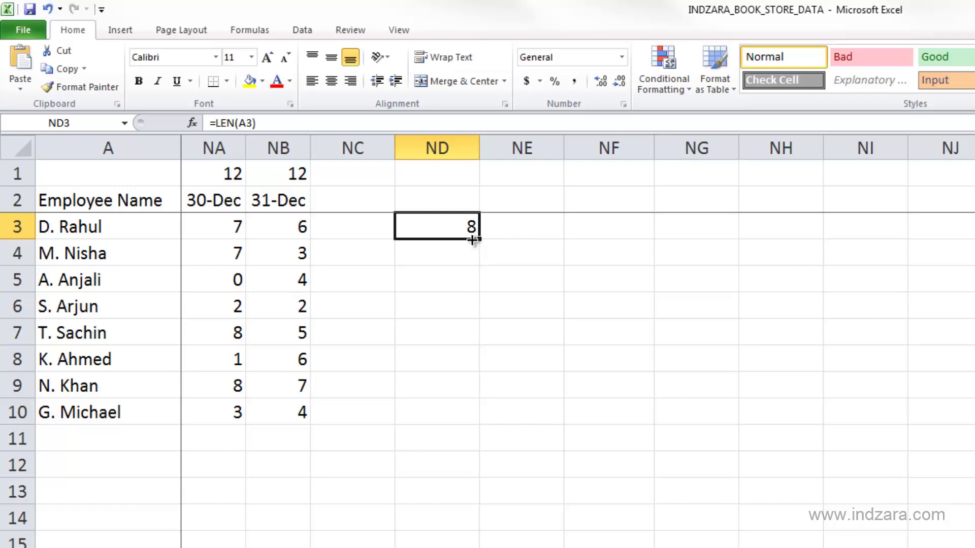
drag(480, 239, 435, 419)
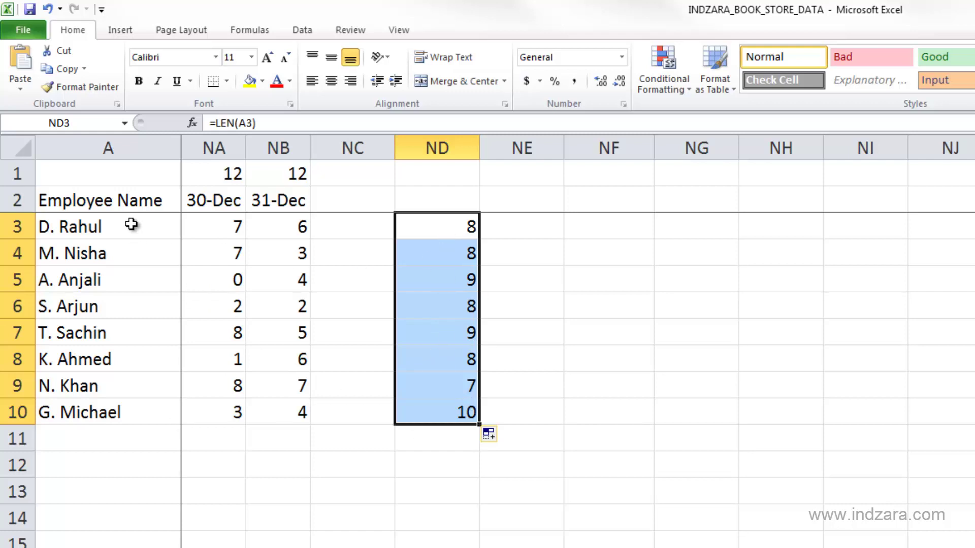
click(446, 417)
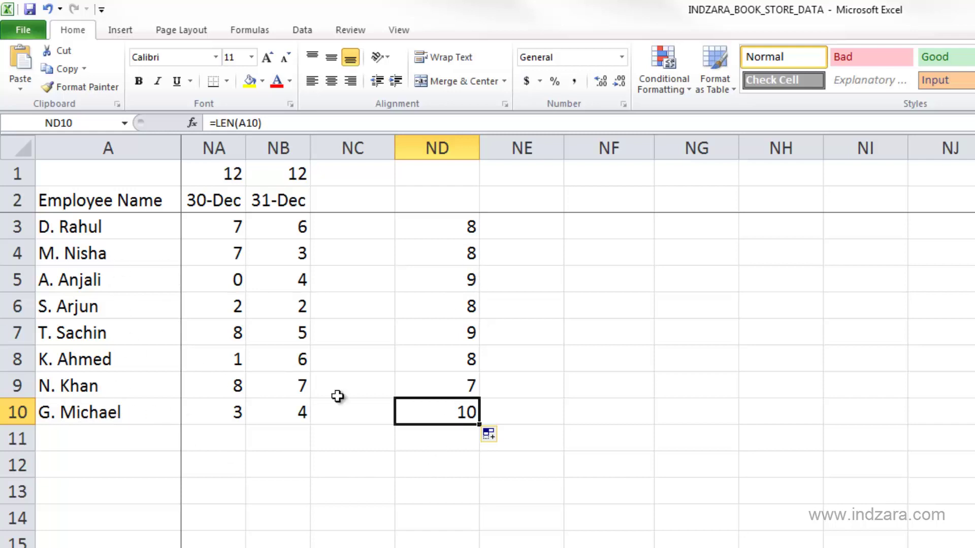
Step: Change the formula in ND3 to =TRIM(A3) and fill it down through ND10
click(472, 227)
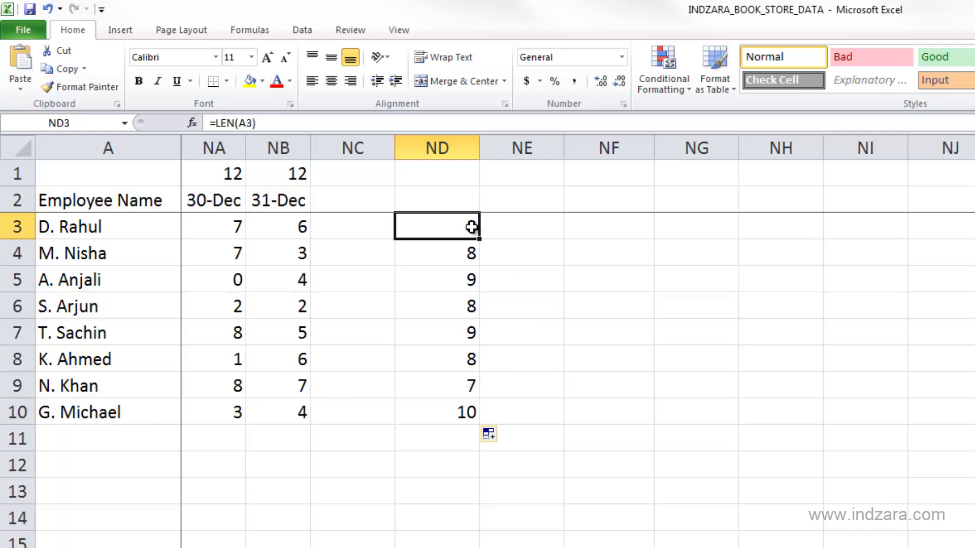
click(237, 123)
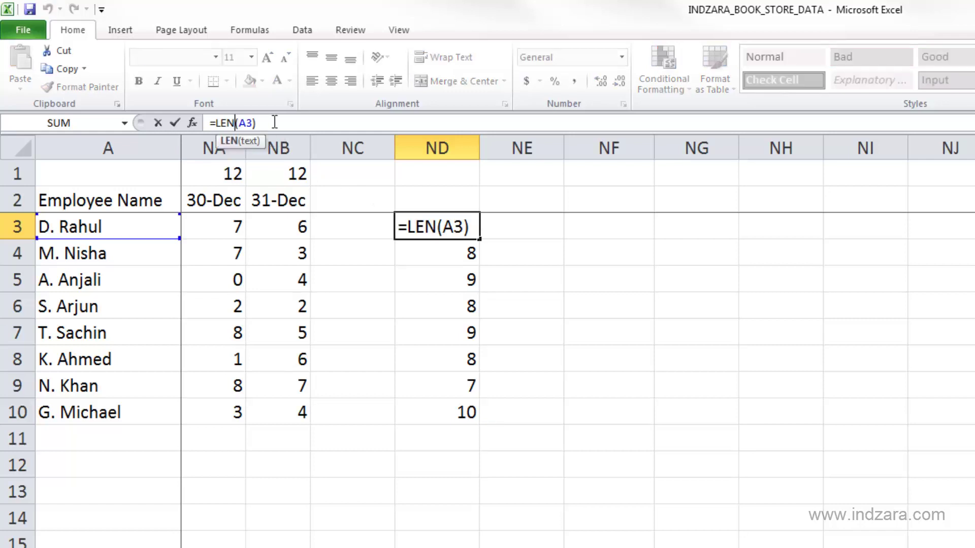
key(BackSpace)
key(BackSpace)
key(BackSpace)
text(TRIM)
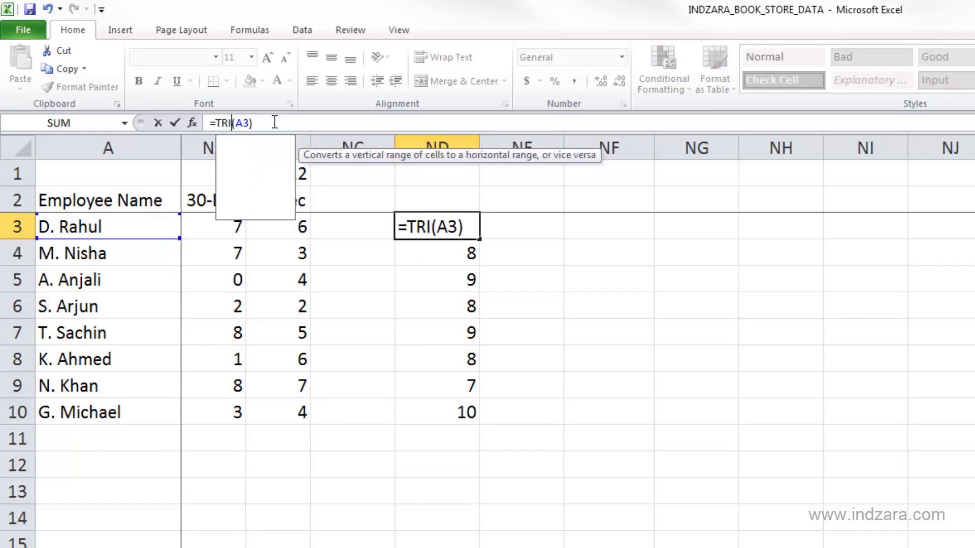
key(Return)
click(430, 222)
double_click(479, 243)
click(453, 226)
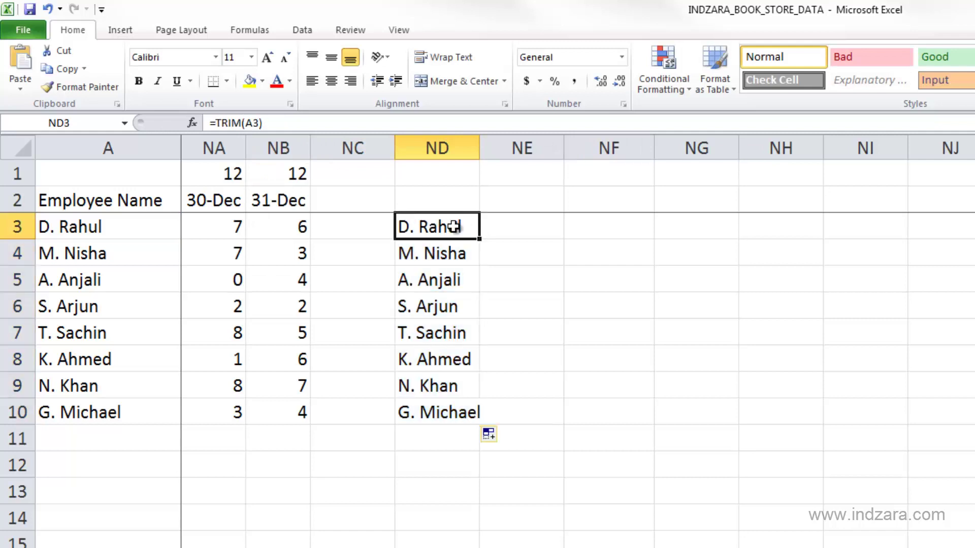
click(247, 124)
click(243, 124)
shift+click(382, 123)
key(BackSpace)
key(BackSpace)
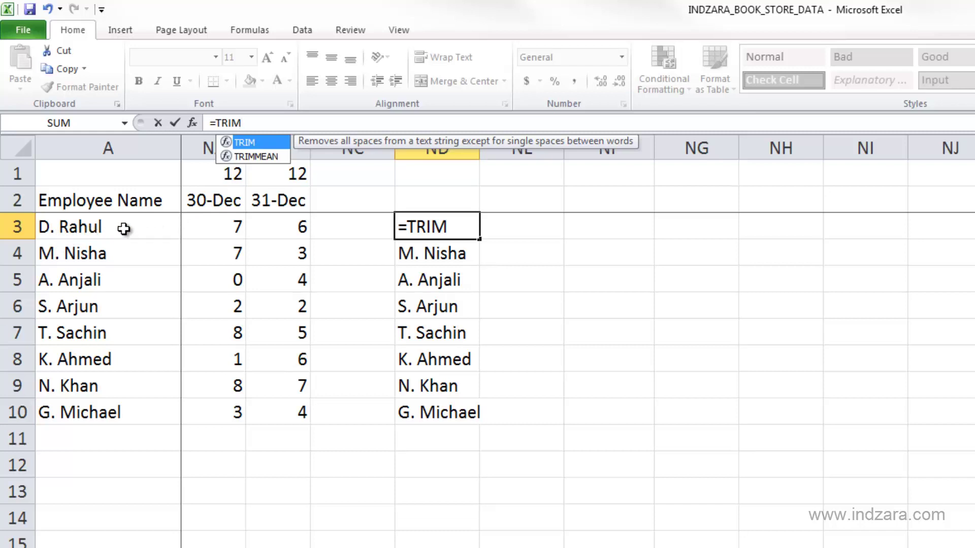
text((A3))
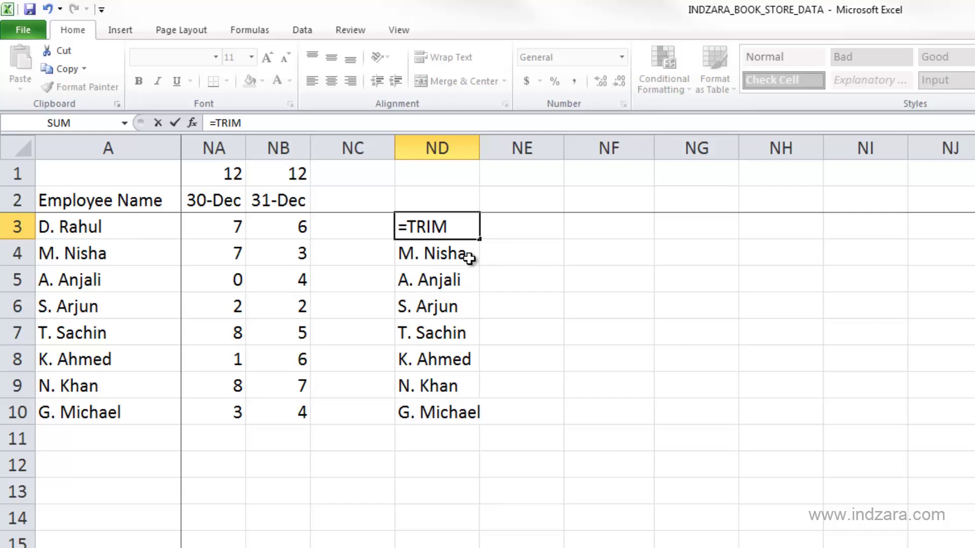
key(ctrl+Return)
Step: Check the end of the employee name in A3 for trailing spaces
click(155, 234)
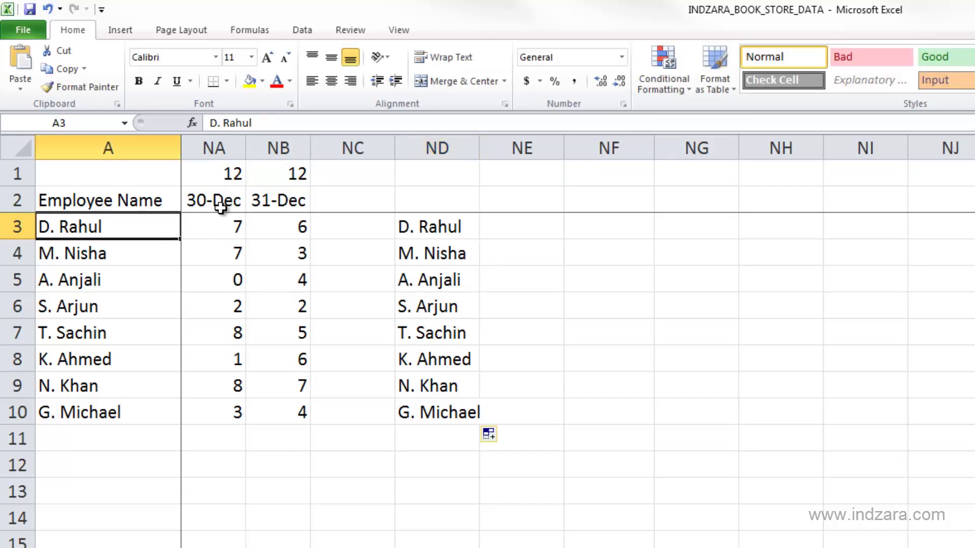
click(345, 127)
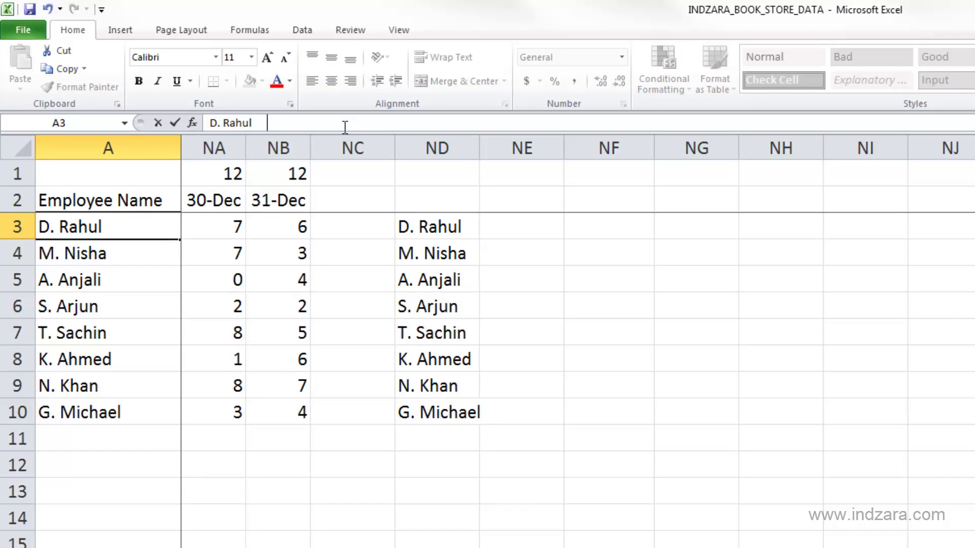
key(Return)
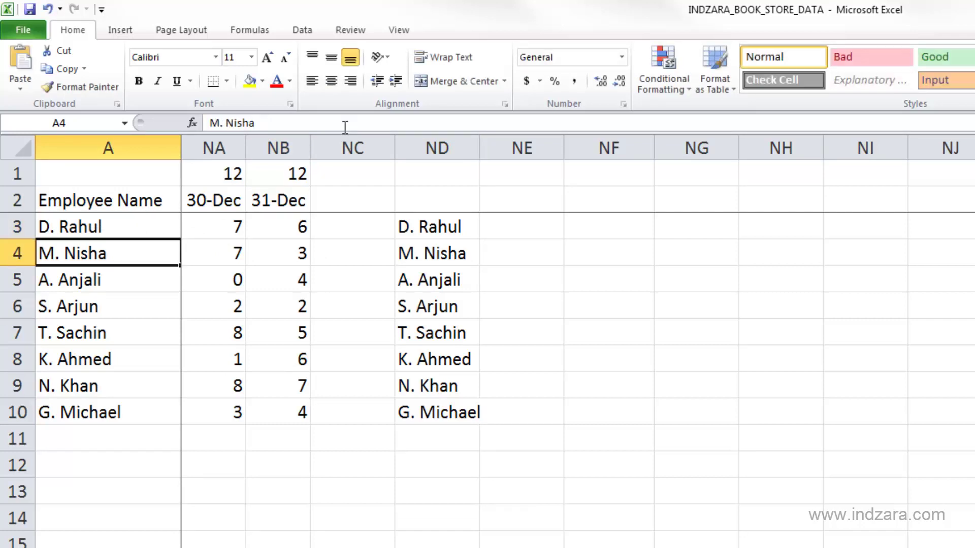
Step: Widen column ND and paste the trimmed name from ND3 into NE3 as a value only
click(460, 228)
drag(476, 149, 509, 148)
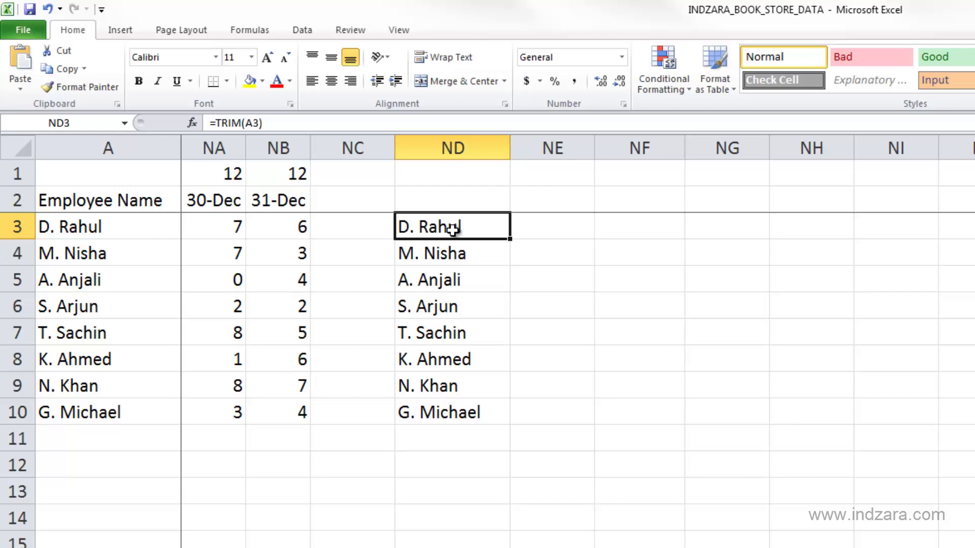
key(ctrl+c)
right_click(544, 230)
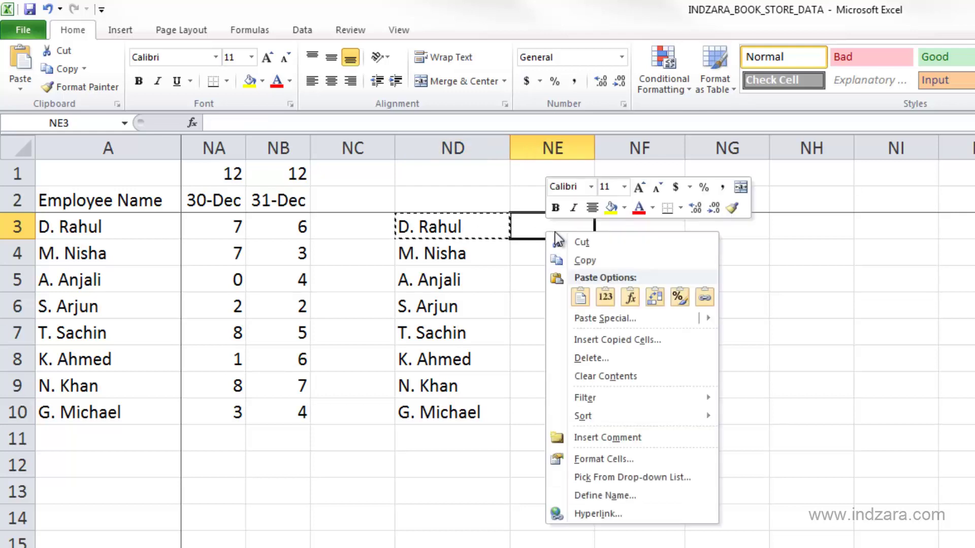
click(603, 297)
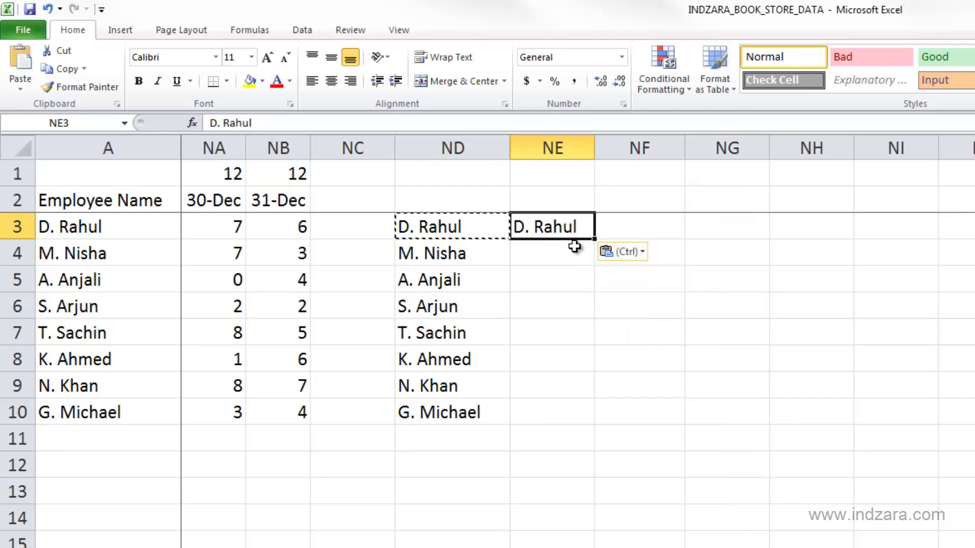
Step: Compare the ends of the names in NE3 and A3, deleting one trailing space from A3
click(277, 123)
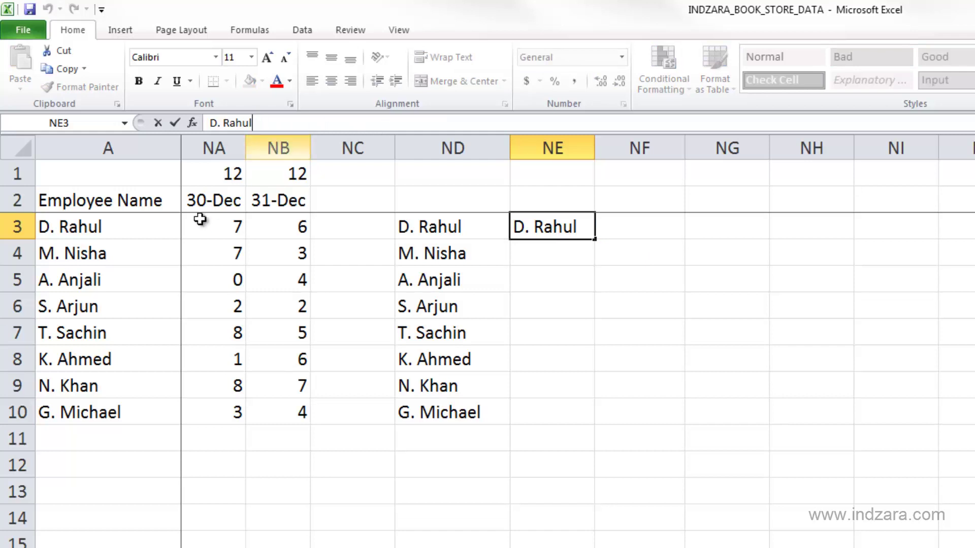
key(Escape)
click(163, 224)
click(259, 124)
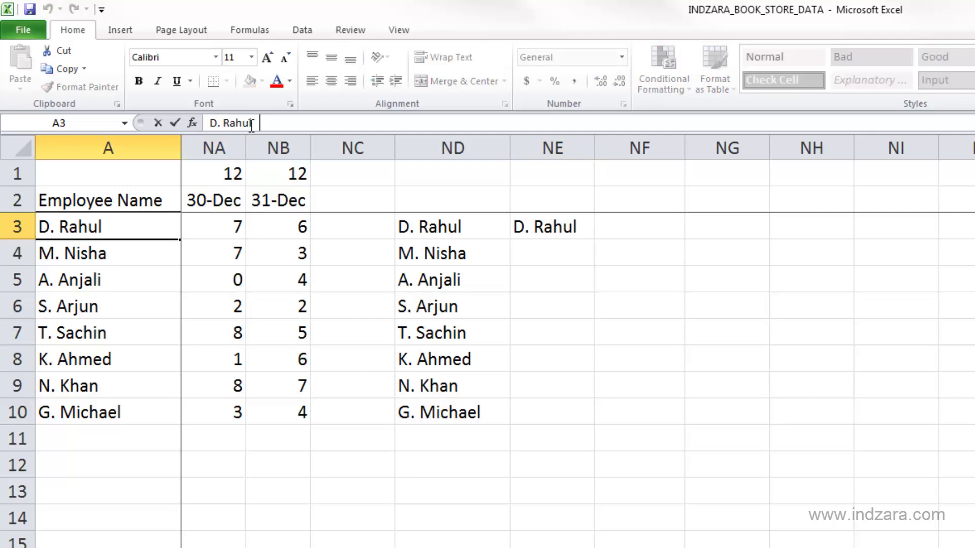
key(BackSpace)
key(ctrl+Return)
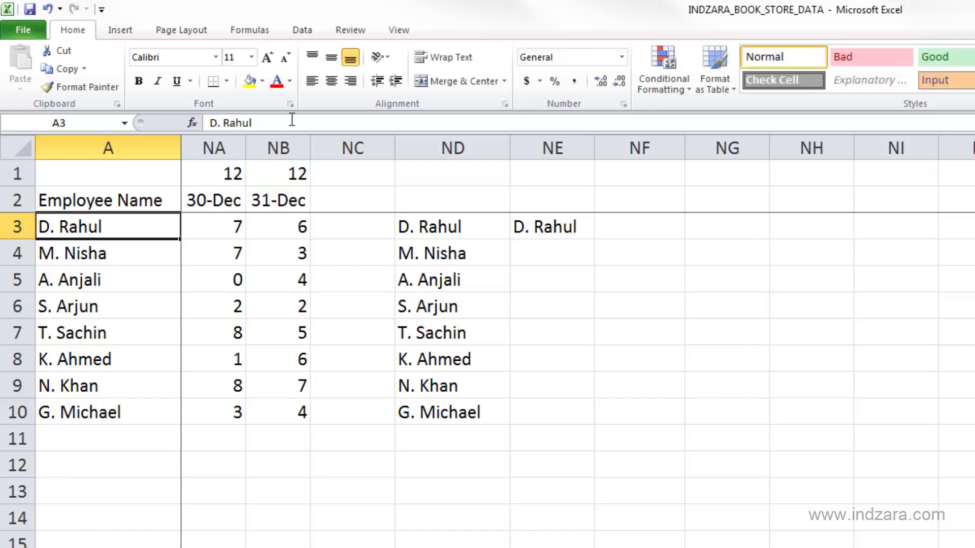
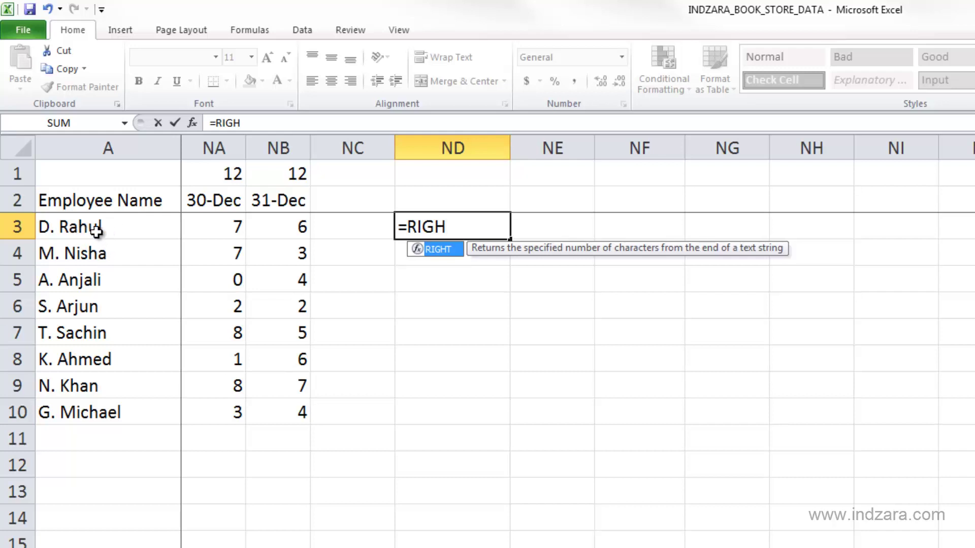
Step: Complete the formula in ND3 as =RIGHT(A3,5) to extract the last five characters of the employee name
text(T()
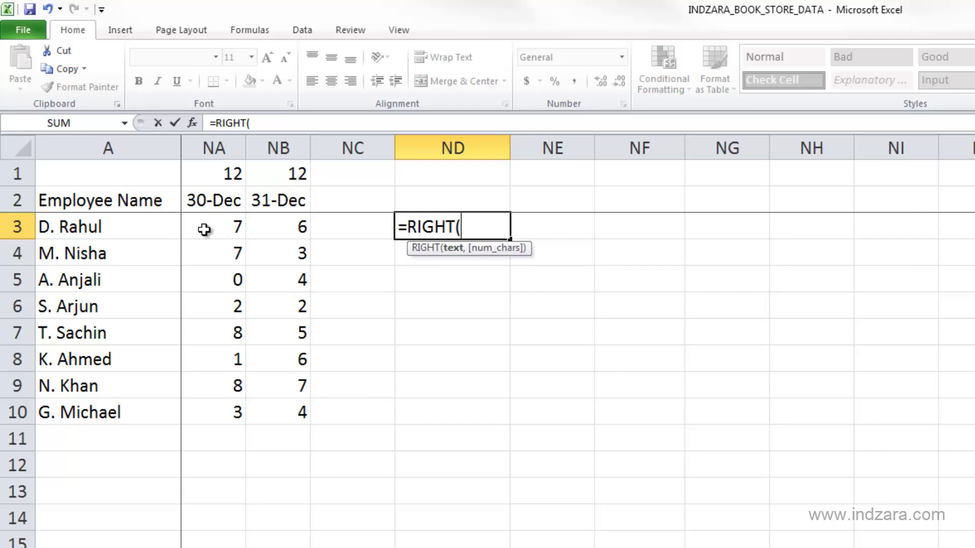
click(144, 227)
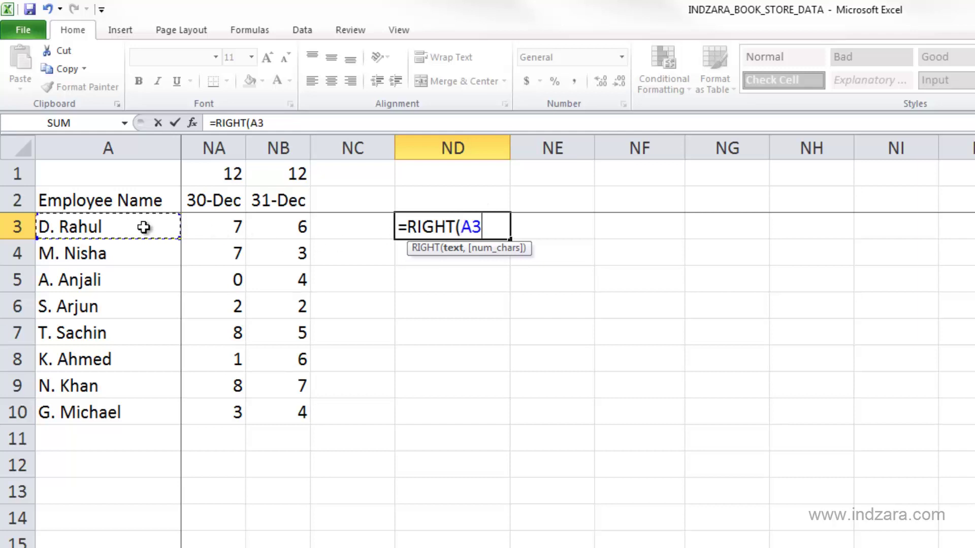
text(,)
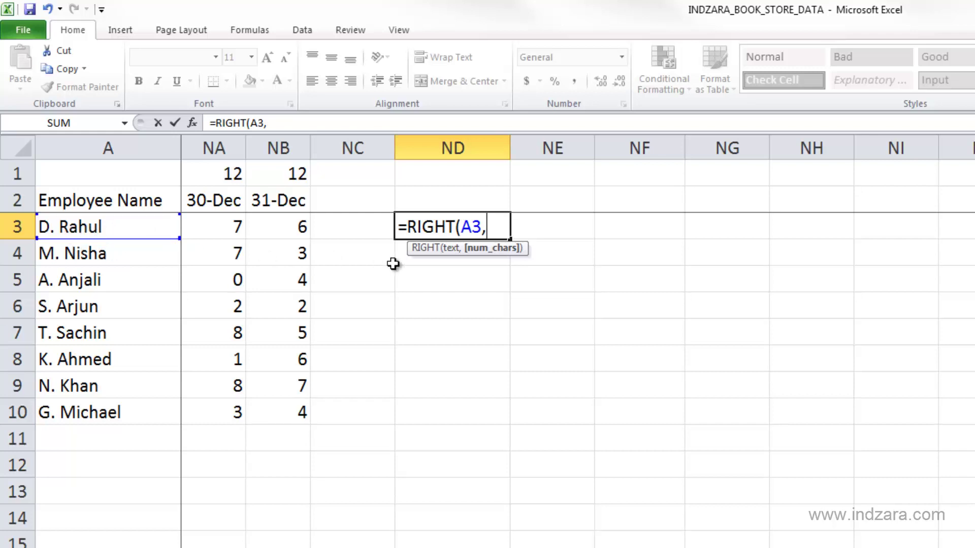
text(5))
key(Return)
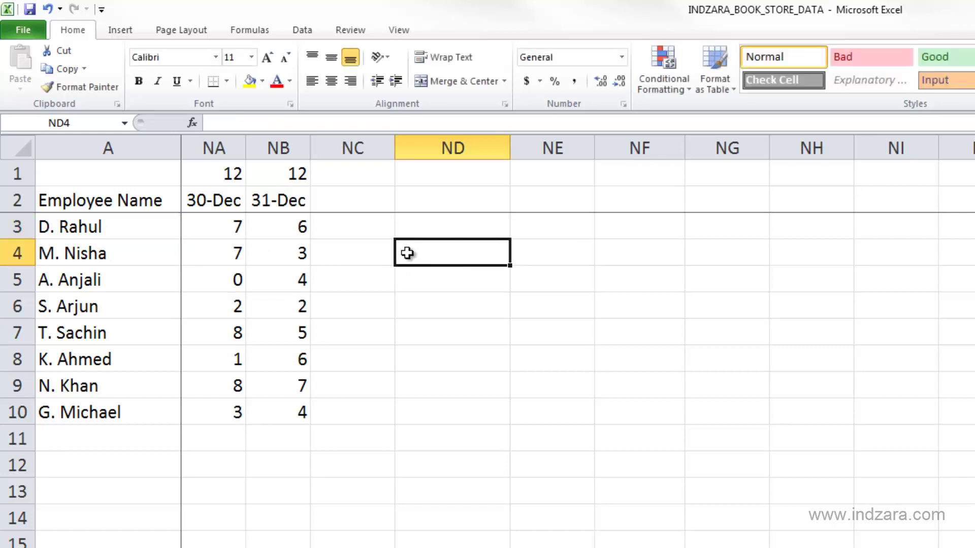
Step: Review the arguments of the RIGHT formula in ND3
click(433, 234)
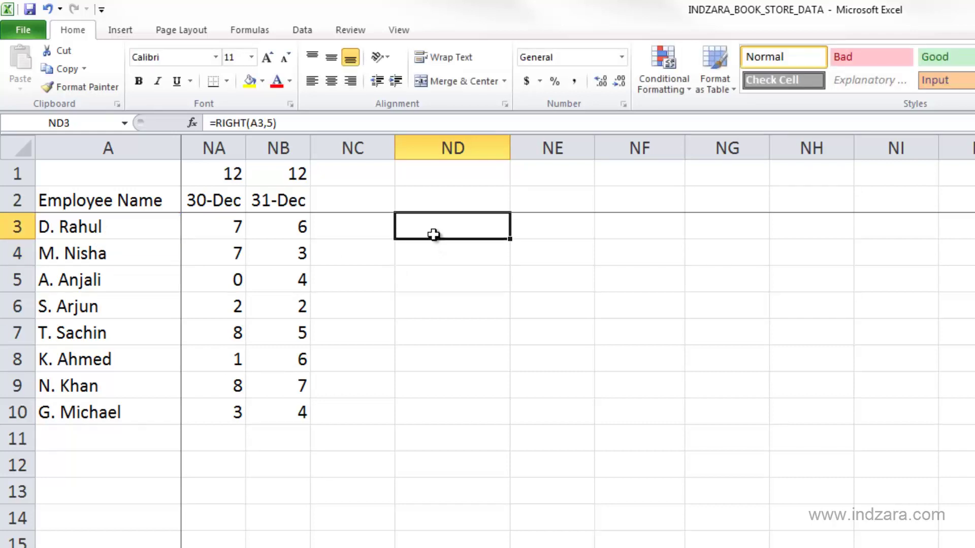
click(273, 122)
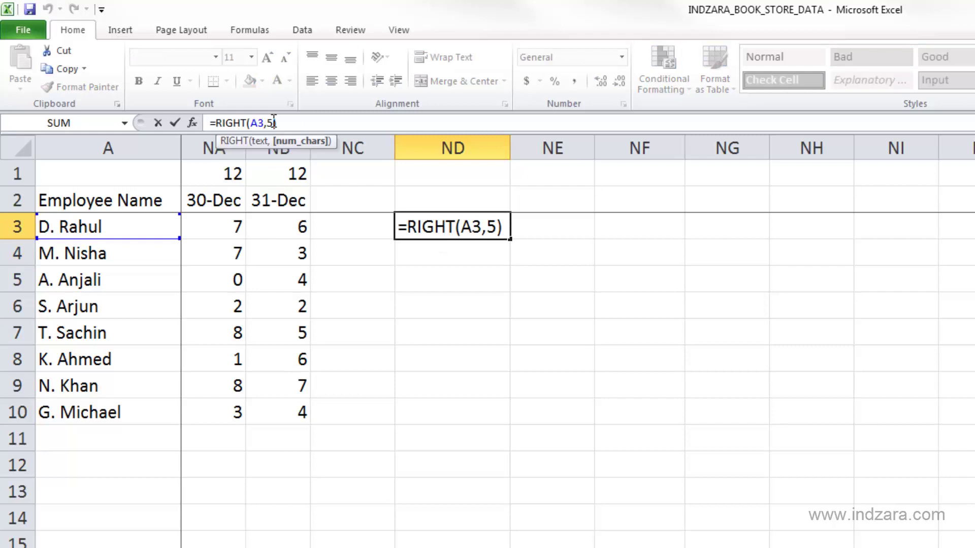
key(Return)
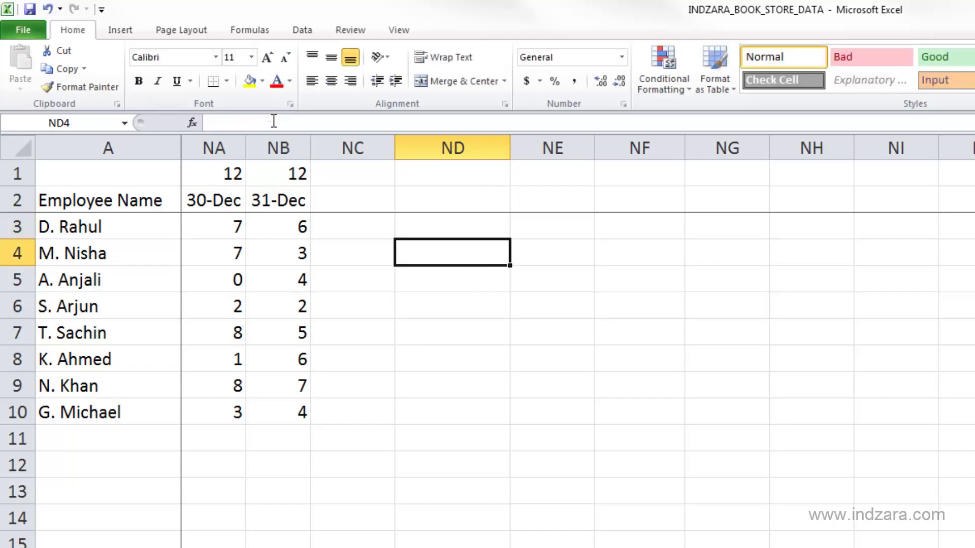
key(Up)
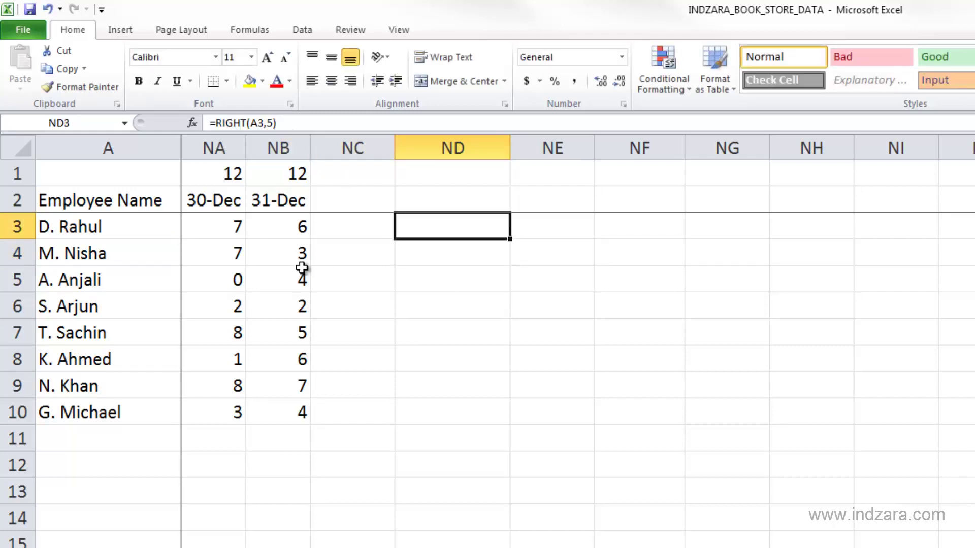
Step: Delete the trailing spaces after the employee name in A3
click(118, 236)
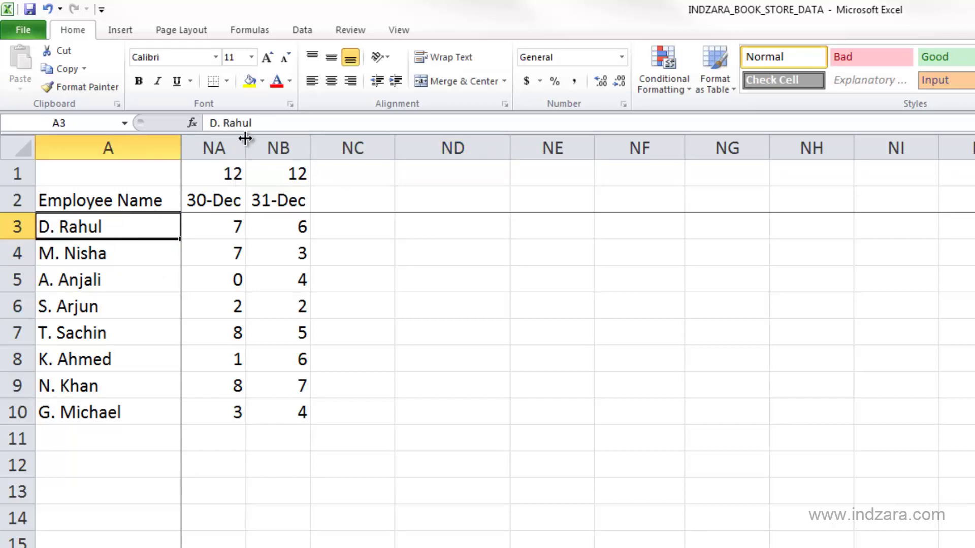
drag(255, 123, 344, 123)
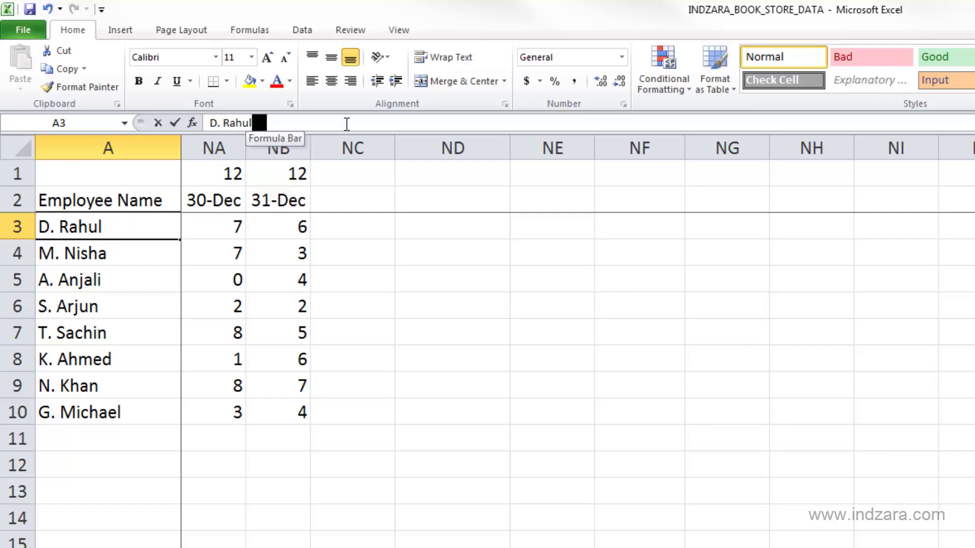
key(Delete)
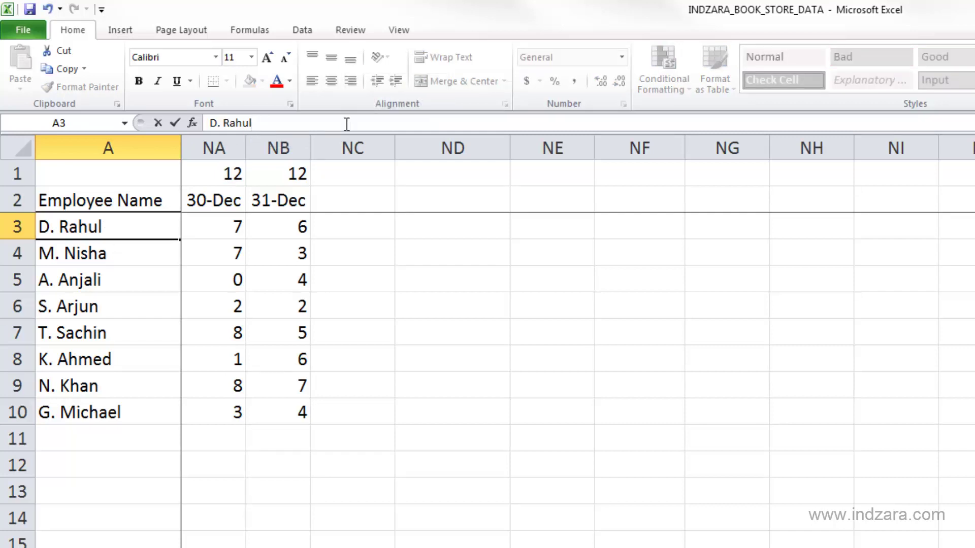
key(Return)
Step: Fill the RIGHT formula from ND3 down through ND10 and check the copied formulas, including the one in ND5
click(409, 224)
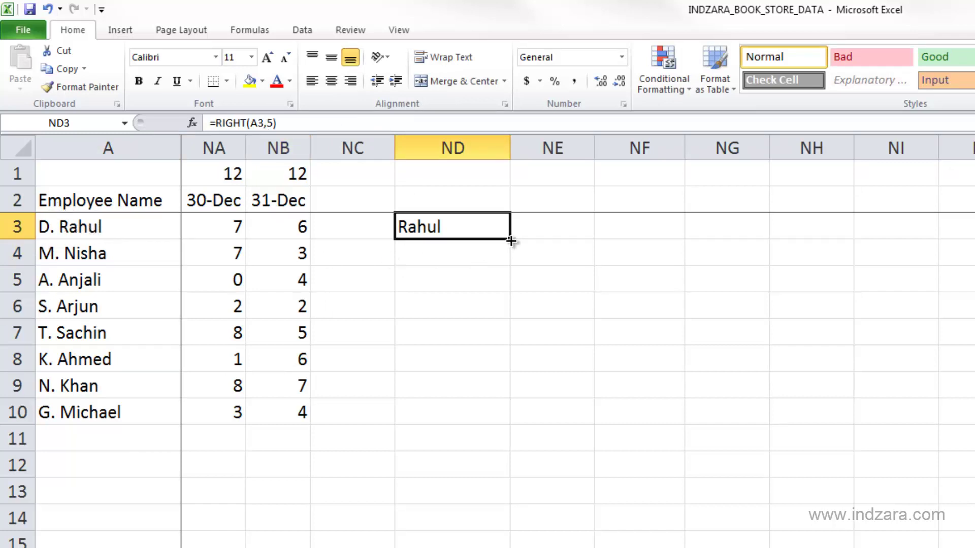
drag(509, 240, 467, 420)
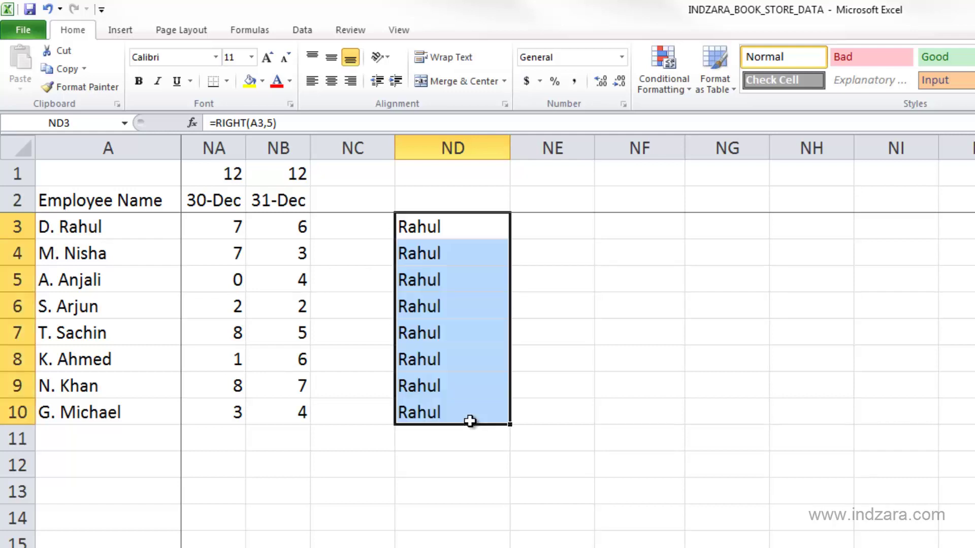
click(430, 257)
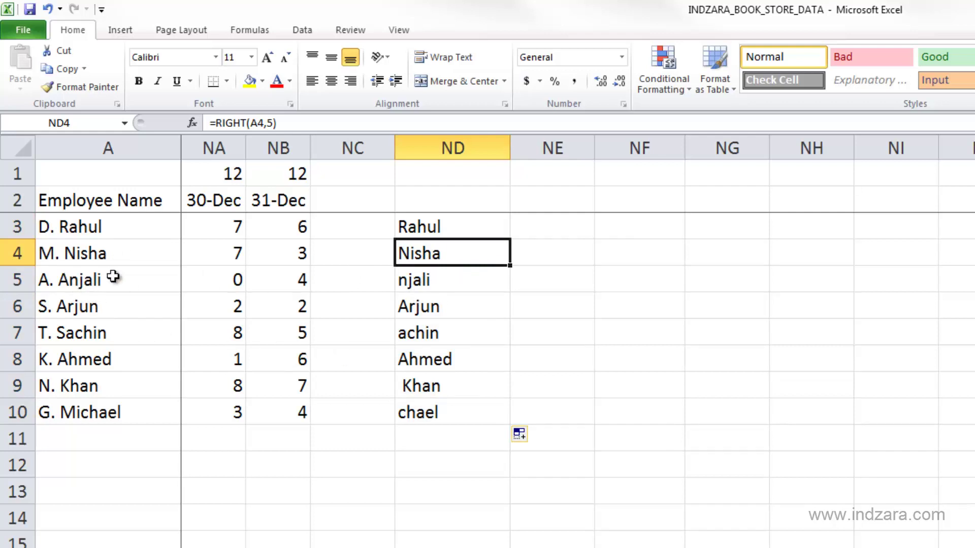
click(472, 228)
click(447, 285)
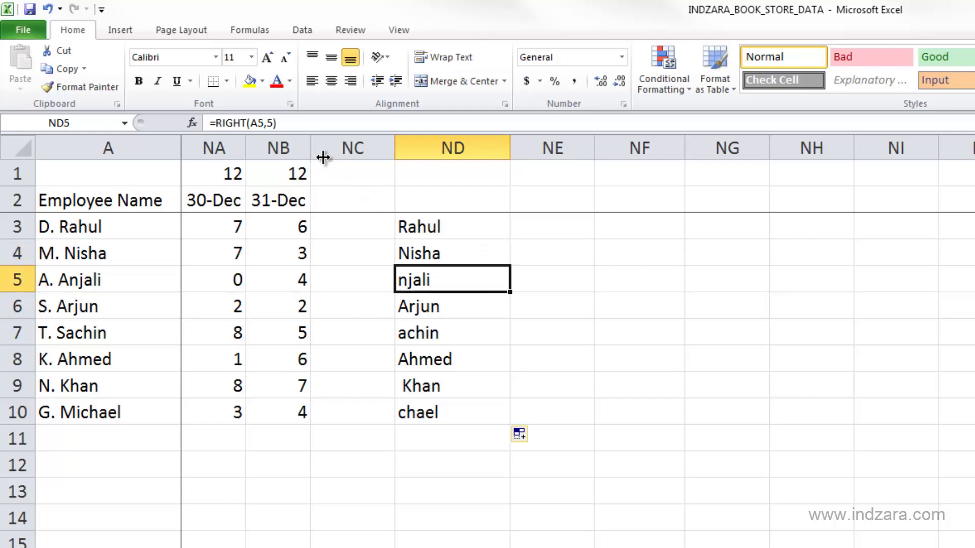
click(276, 124)
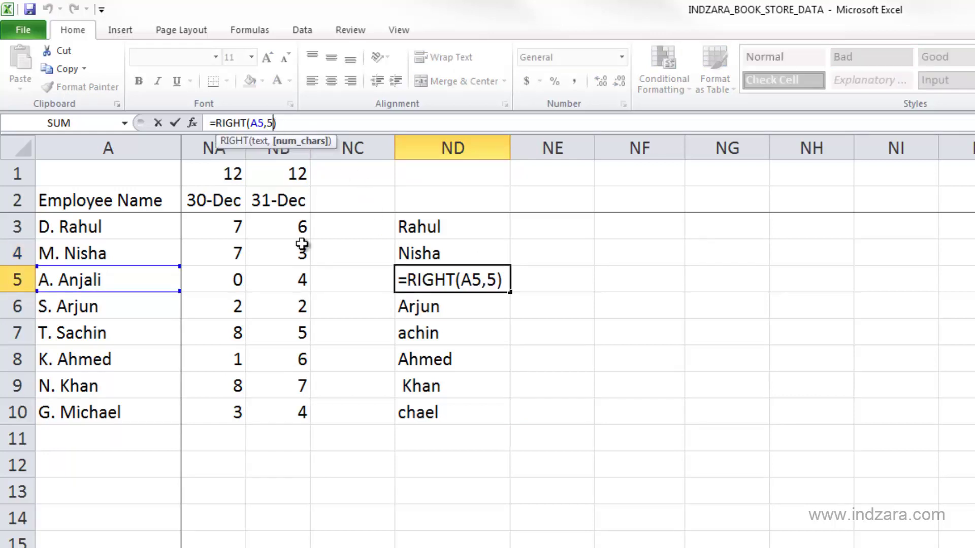
key(Escape)
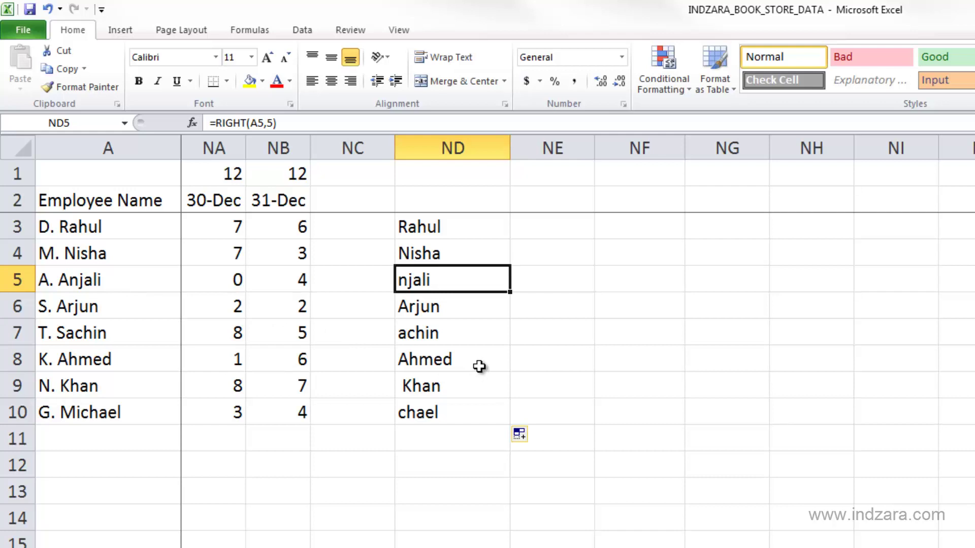
Step: Change the formula in ND3 to =LEFT(A3,5) to extract the first five characters of the employee name
click(447, 234)
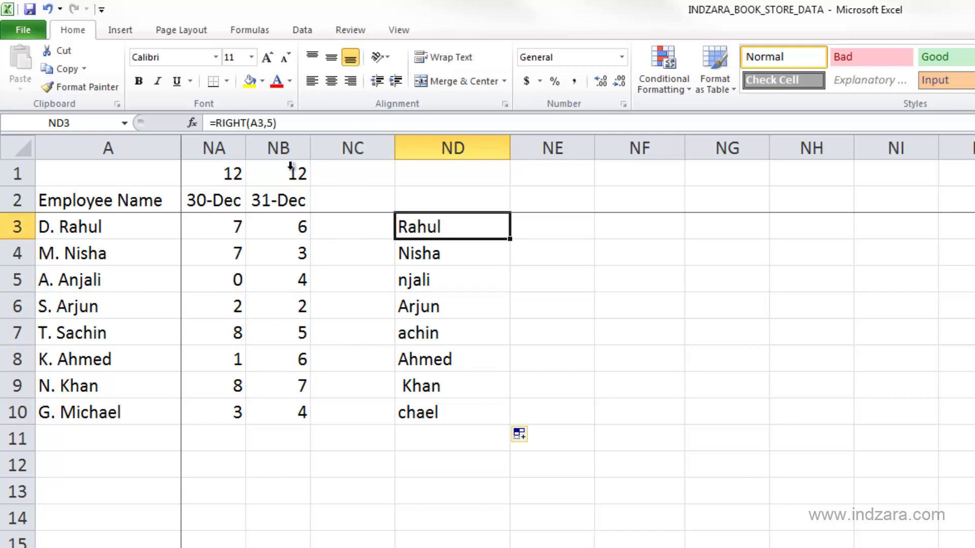
click(249, 123)
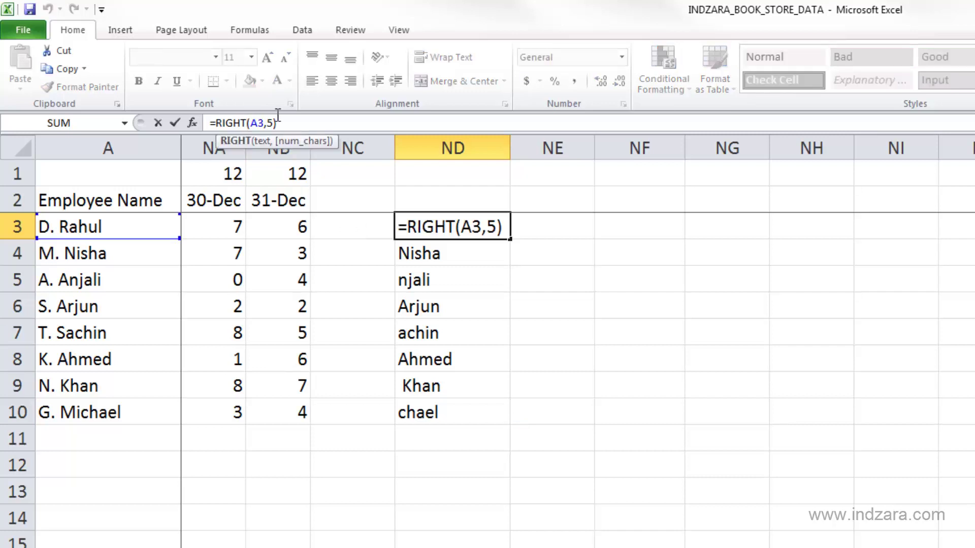
key(BackSpace)
key(BackSpace)
key(BackSpace)
key(BackSpace)
key(BackSpace)
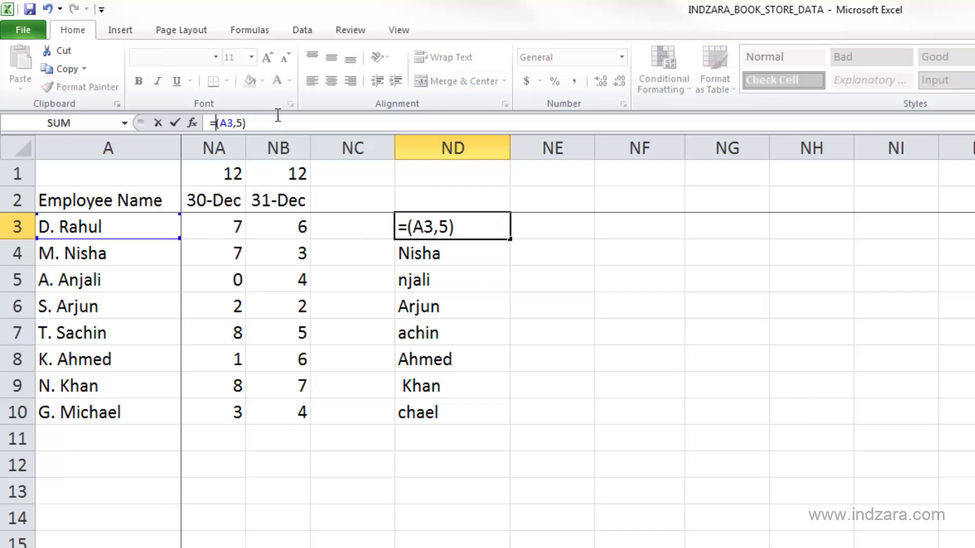
text(LEFT)
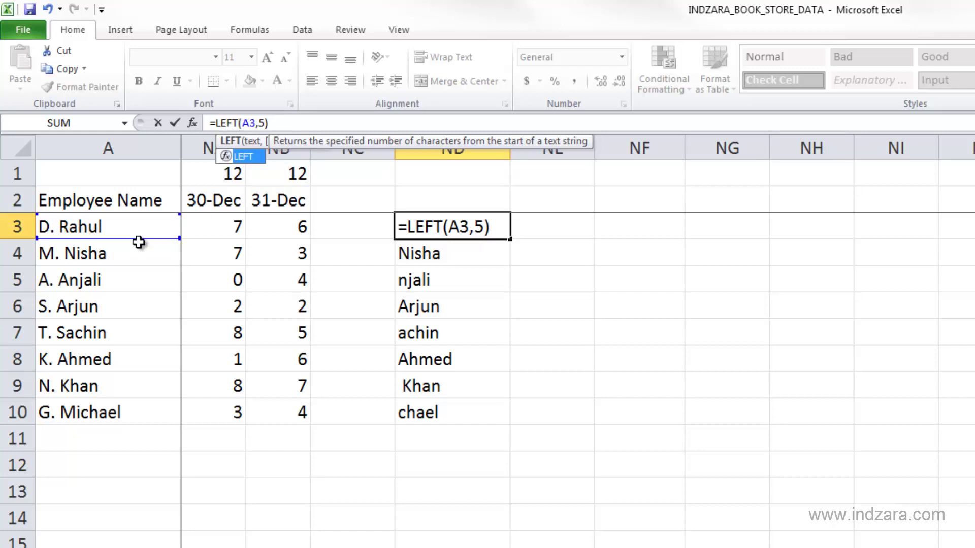
key(Return)
Step: Review the LEFT formula in ND3 and fill it down through ND10
click(431, 226)
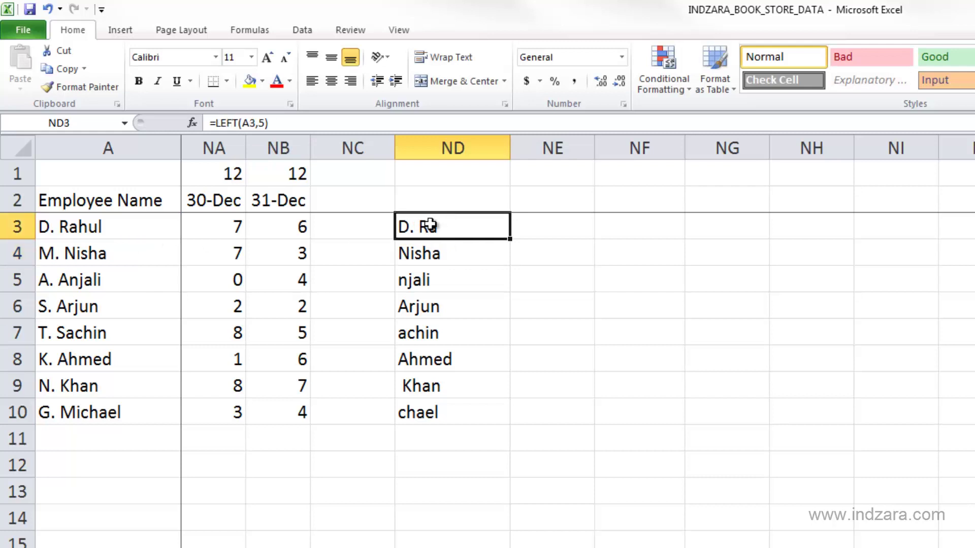
click(238, 123)
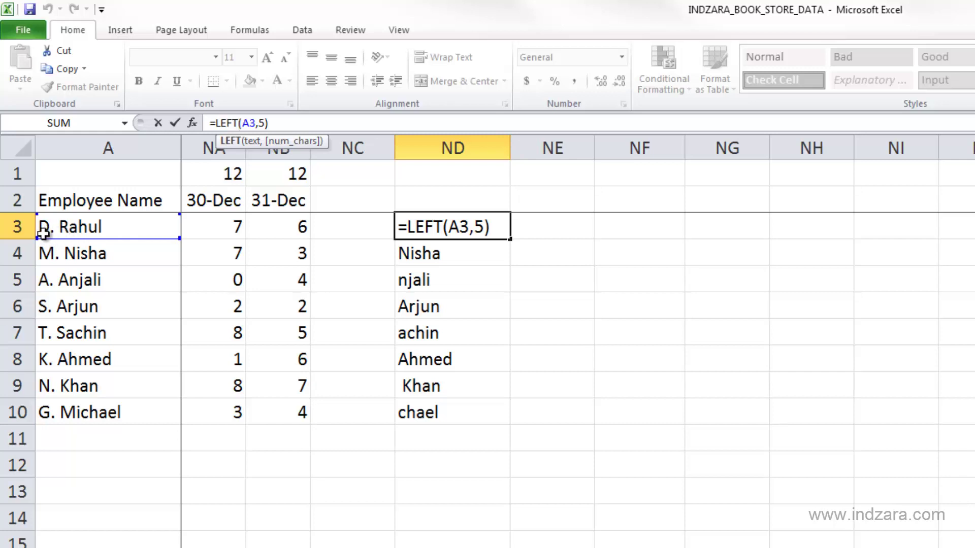
key(Return)
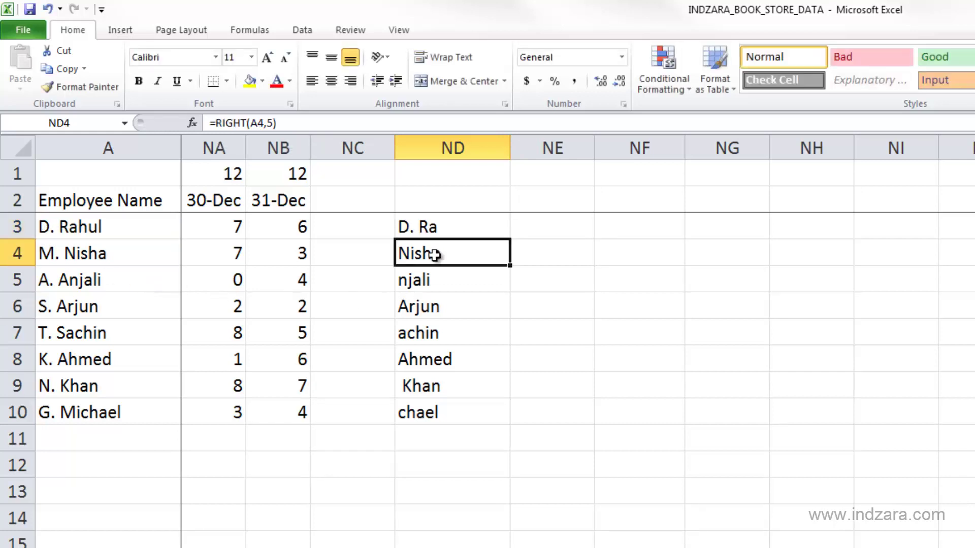
click(447, 225)
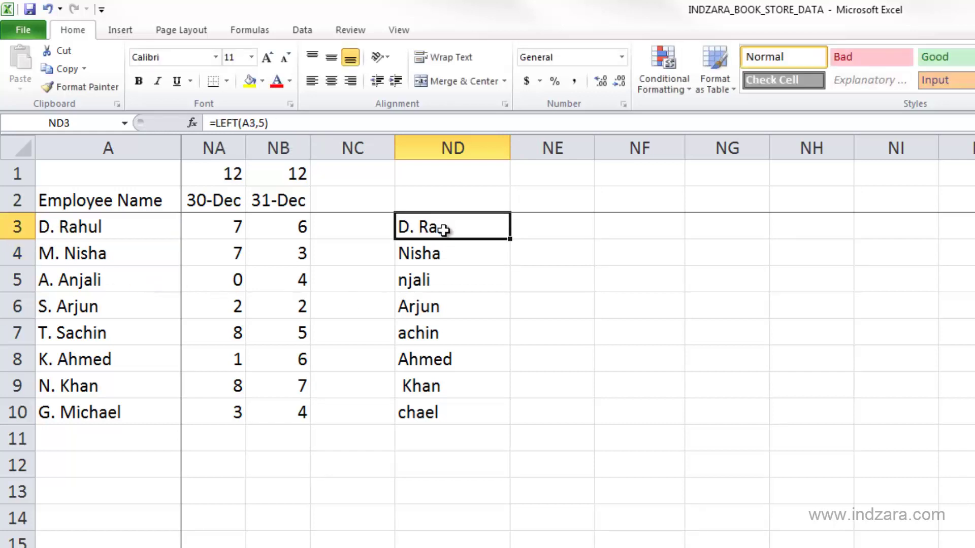
double_click(511, 237)
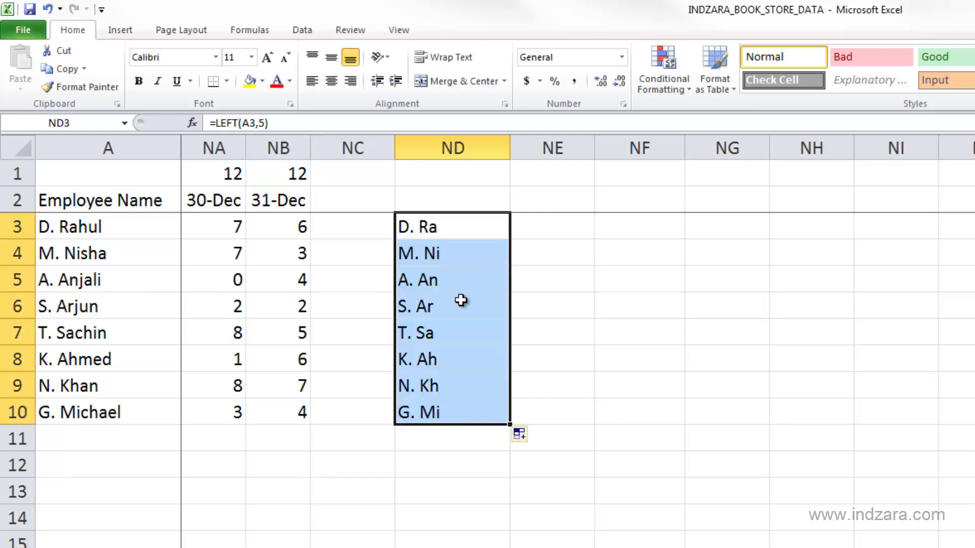
Step: Clear the LEFT formulas from ND3:ND10
click(433, 464)
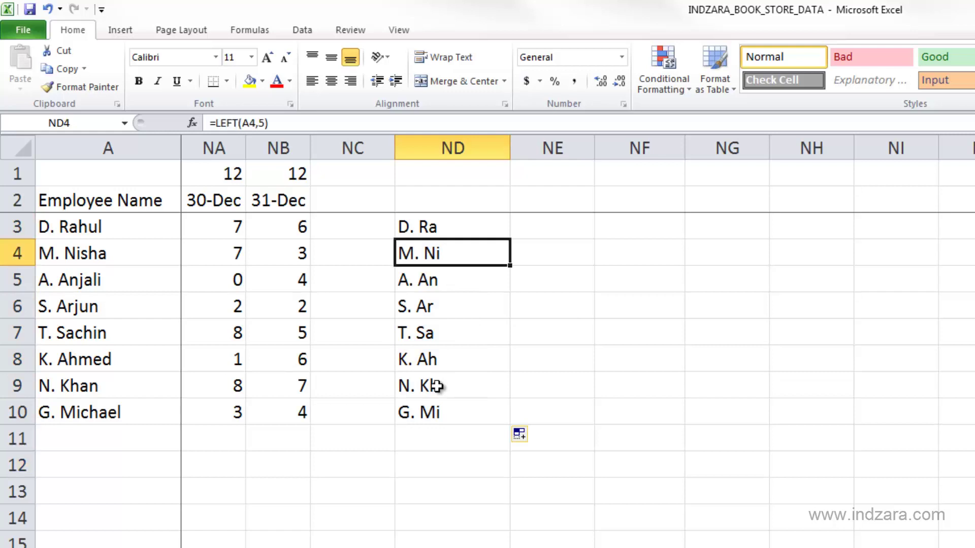
drag(495, 221, 446, 407)
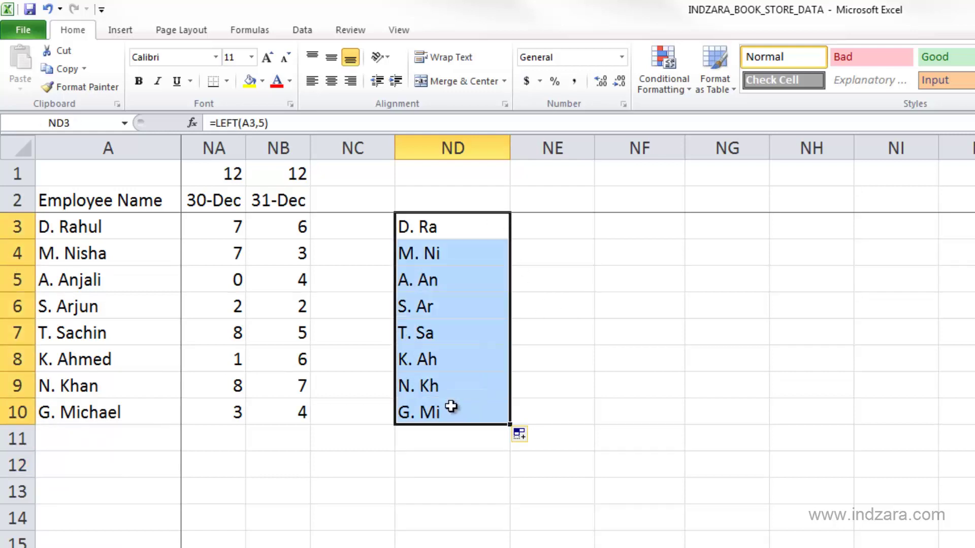
key(Delete)
Step: Enter =FIND(" ",A3) in ND3 to locate the space in the employee name, omitting the optional start number
click(483, 229)
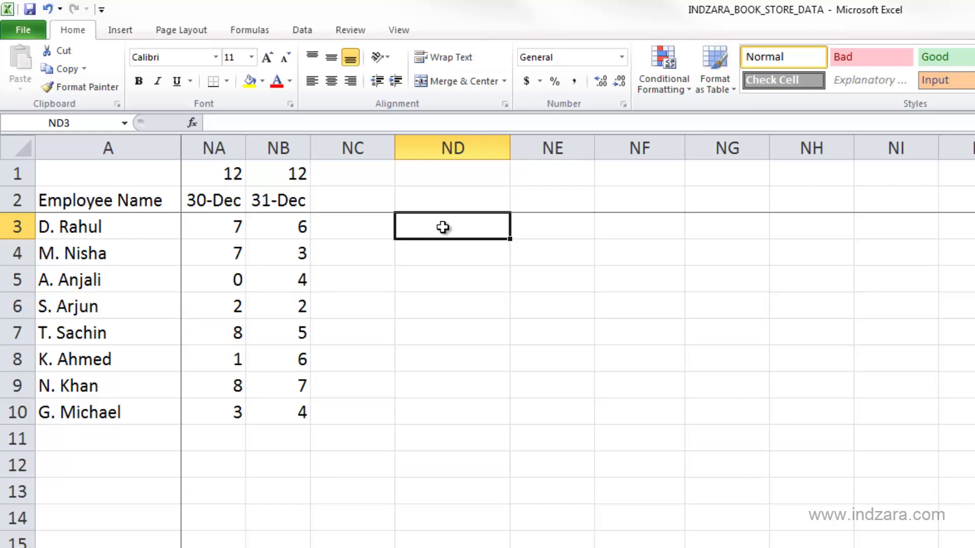
text(=)
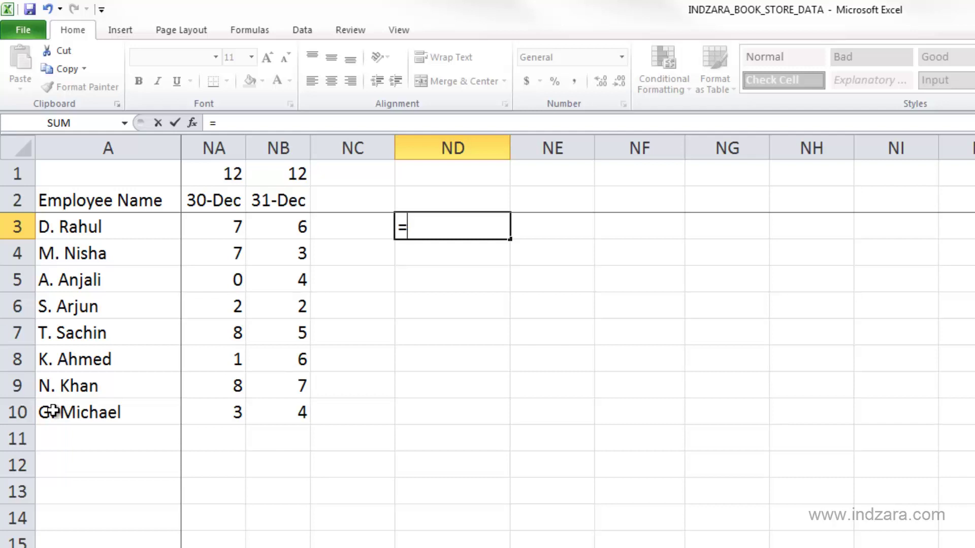
text(FIND()
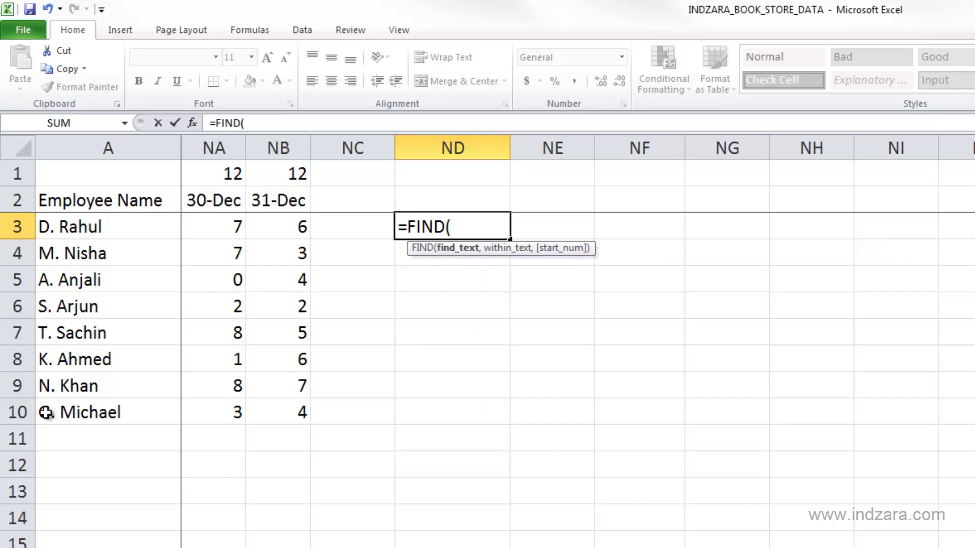
text(" ",)
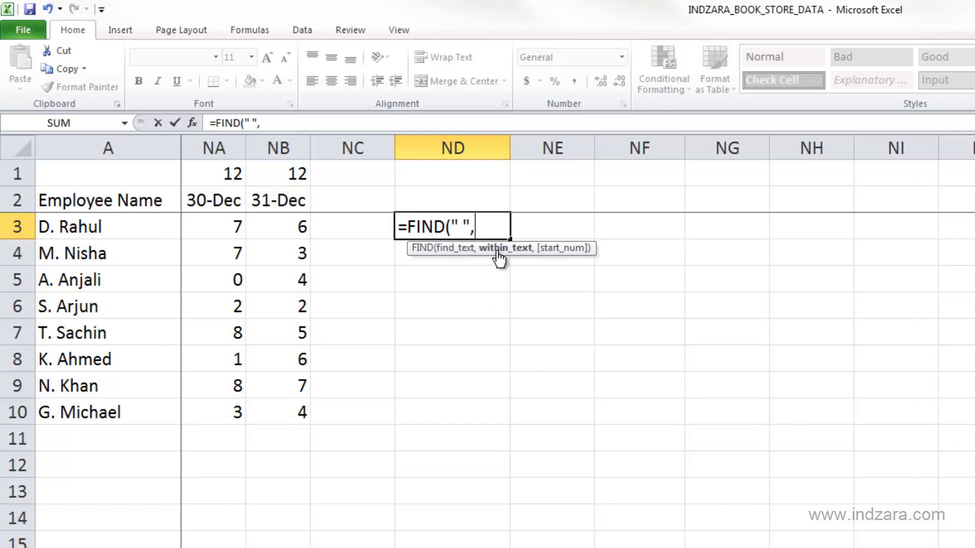
click(155, 234)
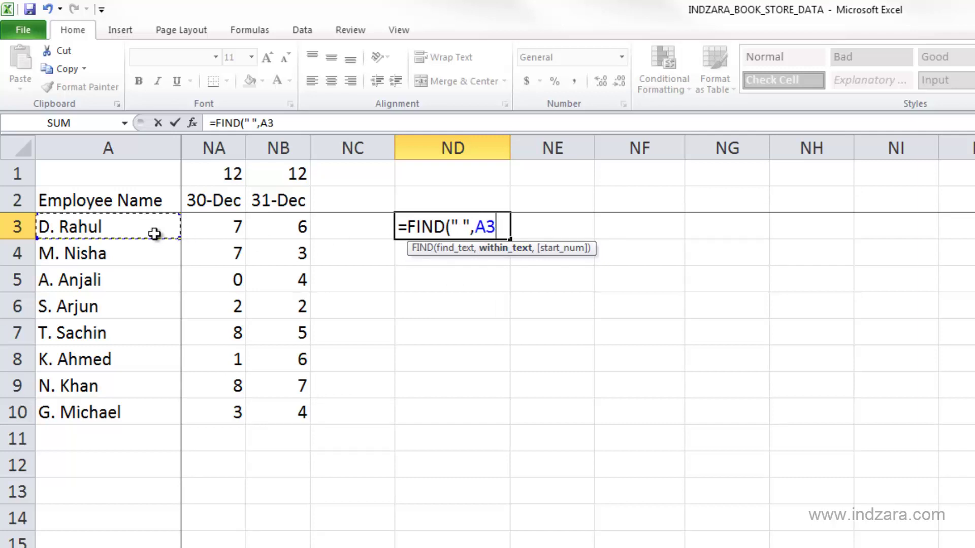
text(,)
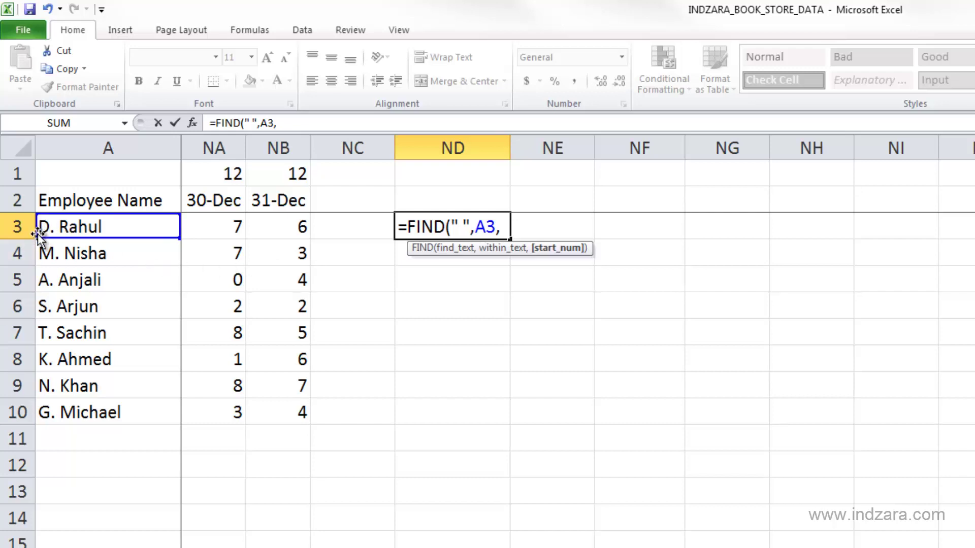
key(BackSpace)
text())
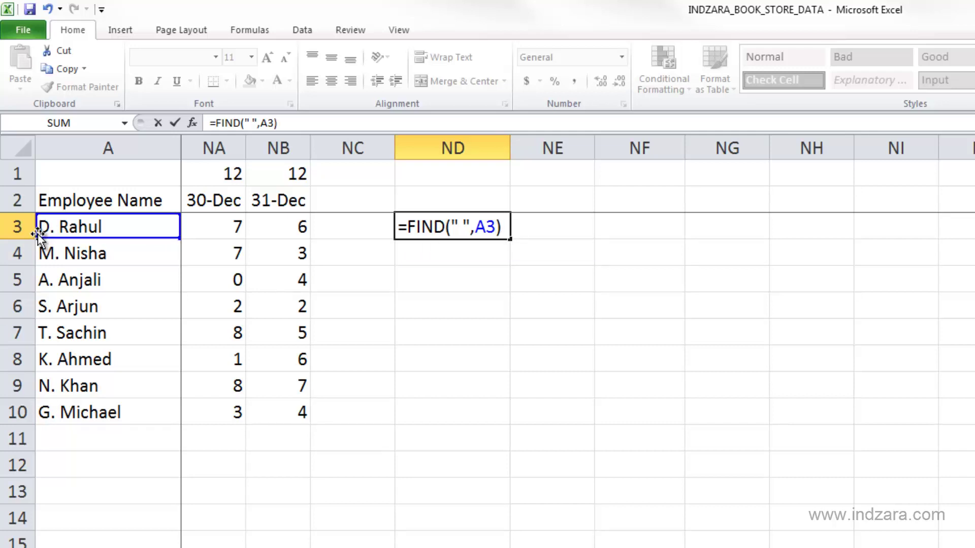
key(Return)
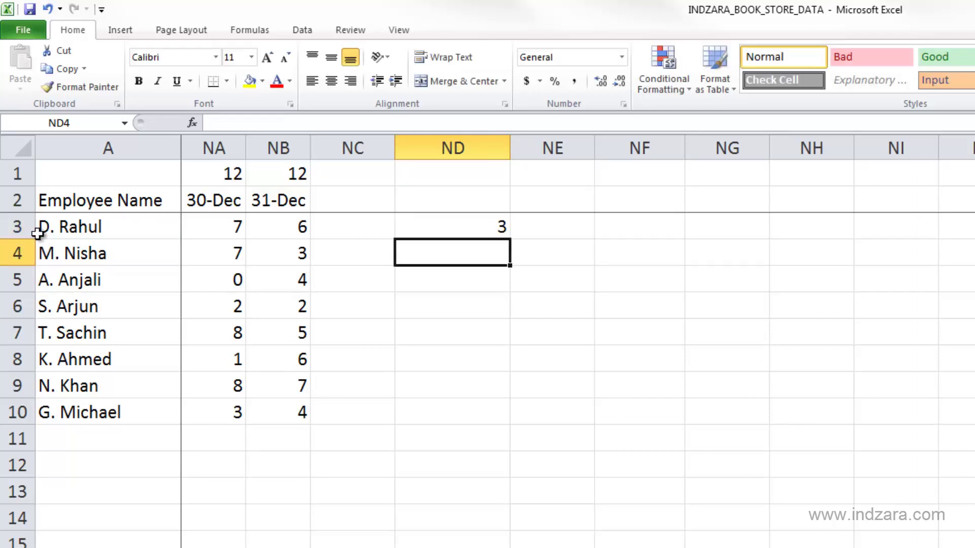
Step: Review the FIND formula and its arguments in ND3
click(452, 229)
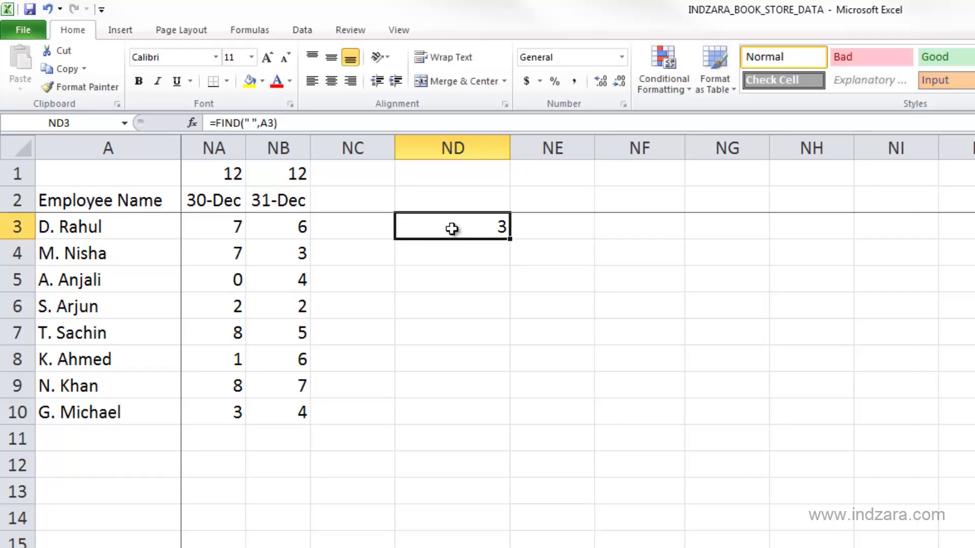
click(243, 123)
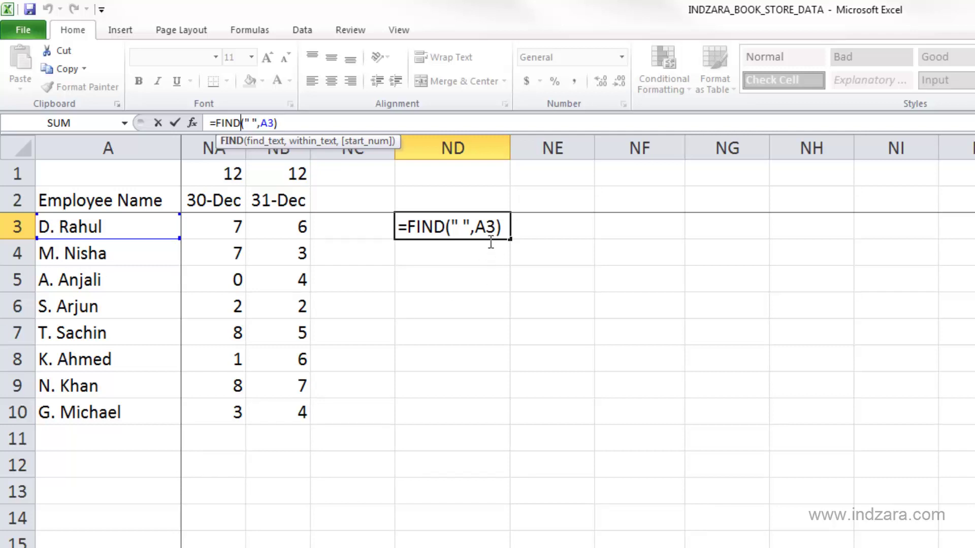
key(Return)
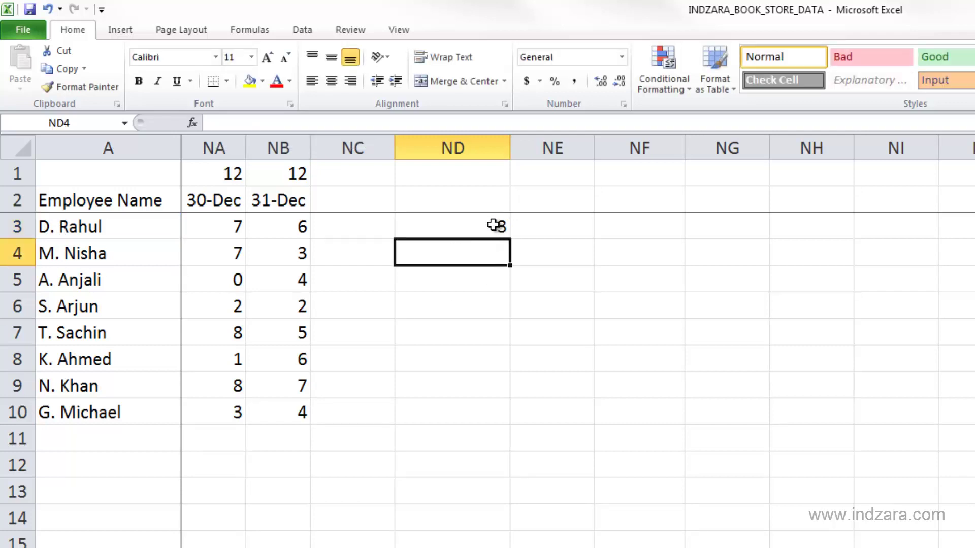
Step: Label ND2 as Space and fill the FIND formula from ND3 down through ND10
click(488, 230)
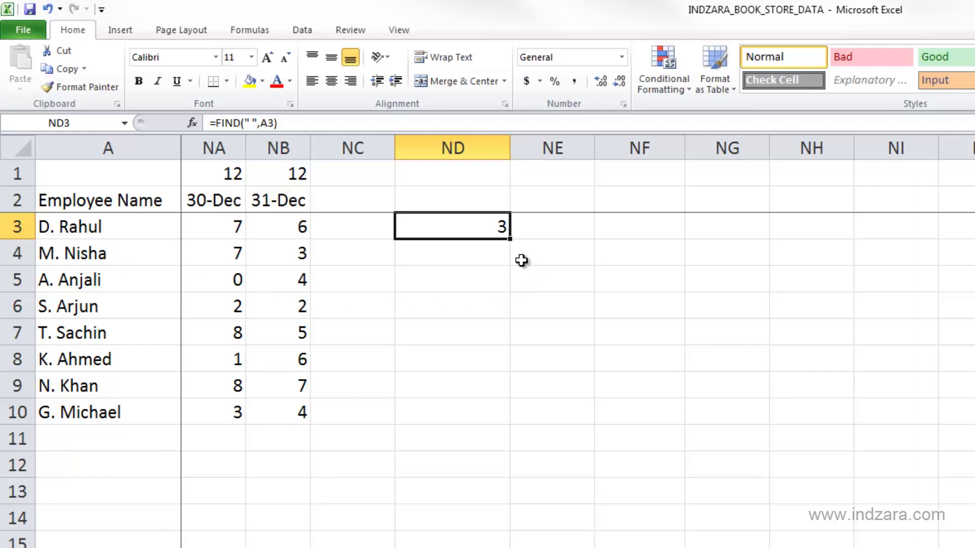
click(496, 204)
text(Space)
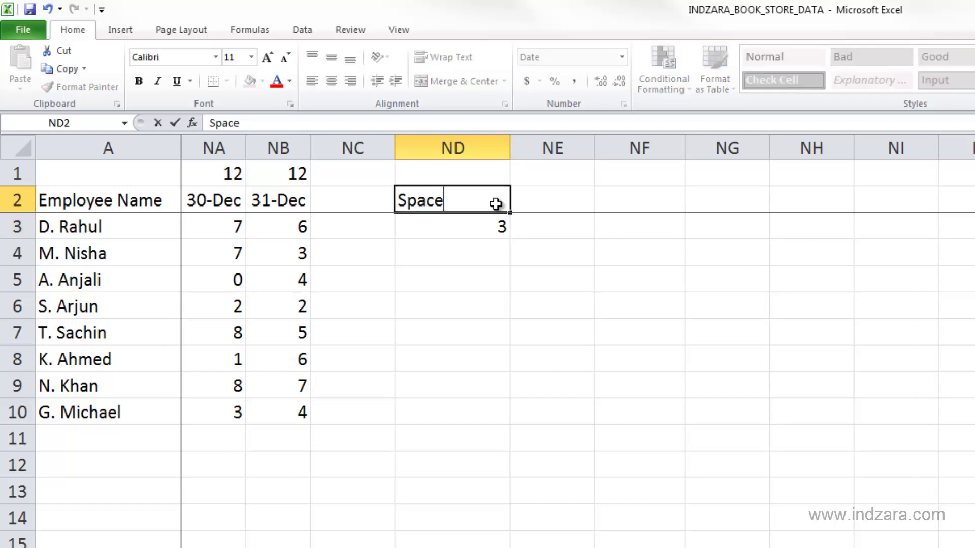
key(Tab)
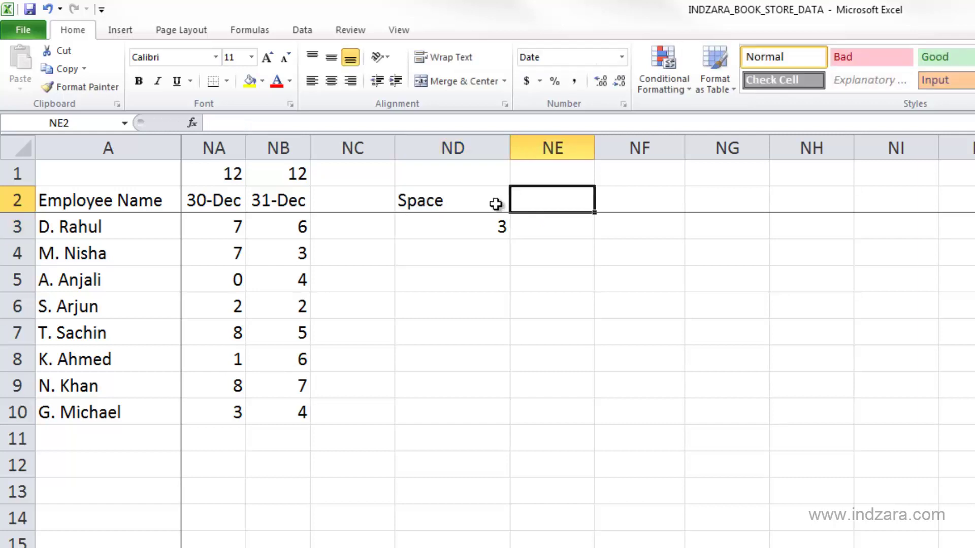
click(499, 229)
drag(509, 238, 505, 412)
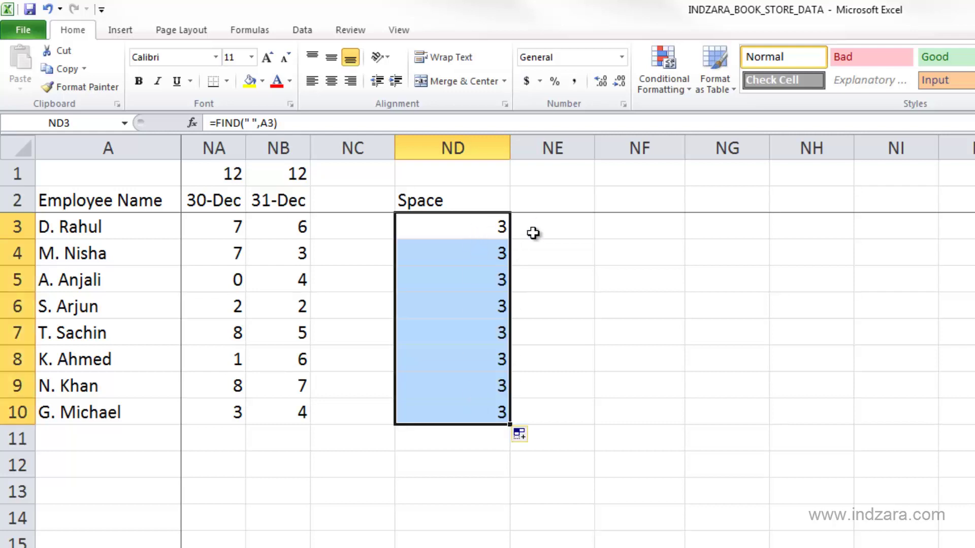
Step: Enter the header Length in NE2
click(542, 207)
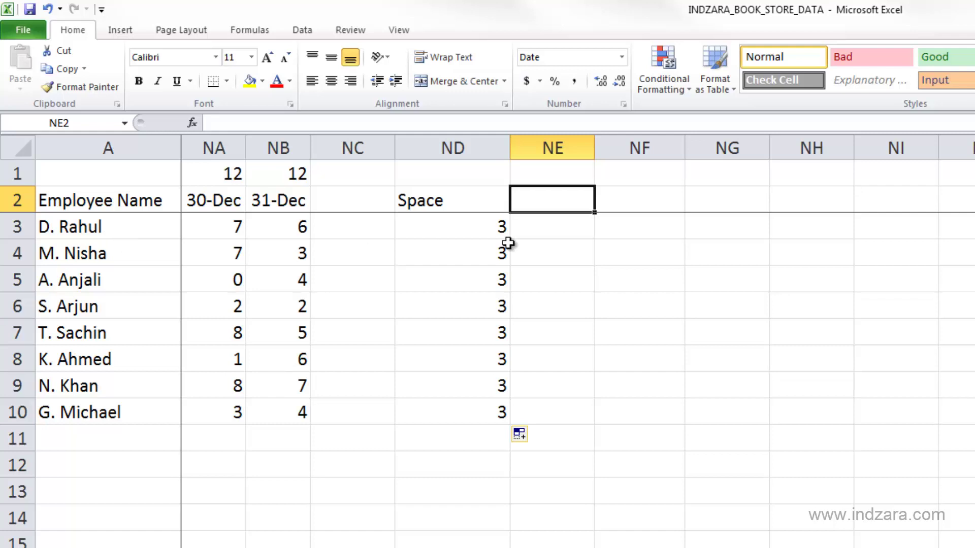
text(LEN)
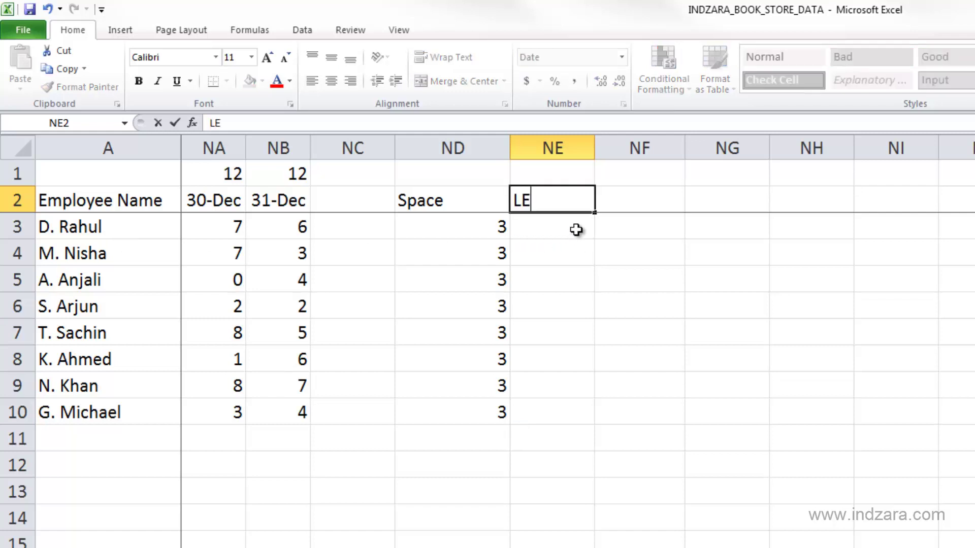
key(BackSpace)
text(eng)
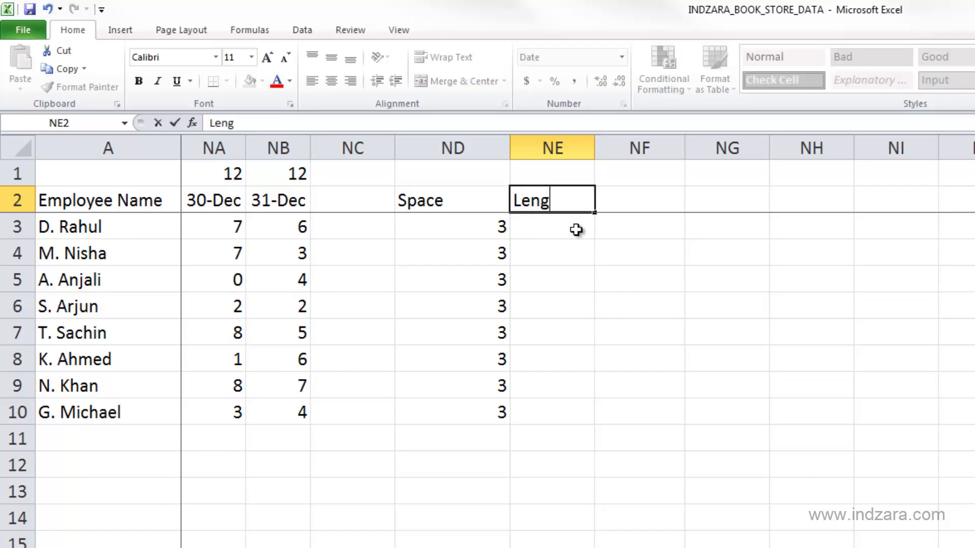
text(th)
key(Return)
Step: Enter =LEN(A3) in NE3 and fill it down through NE10 for all employee names
text(=)
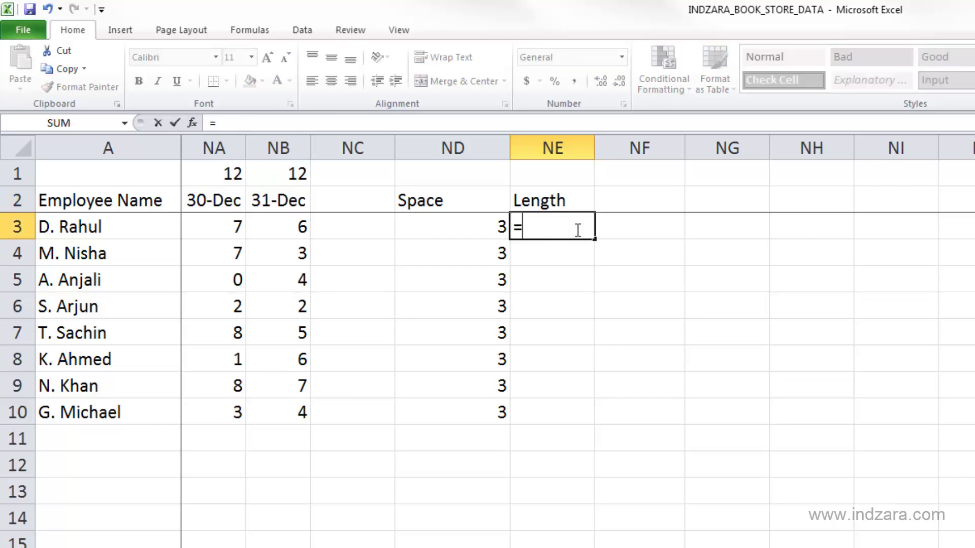
text(len()
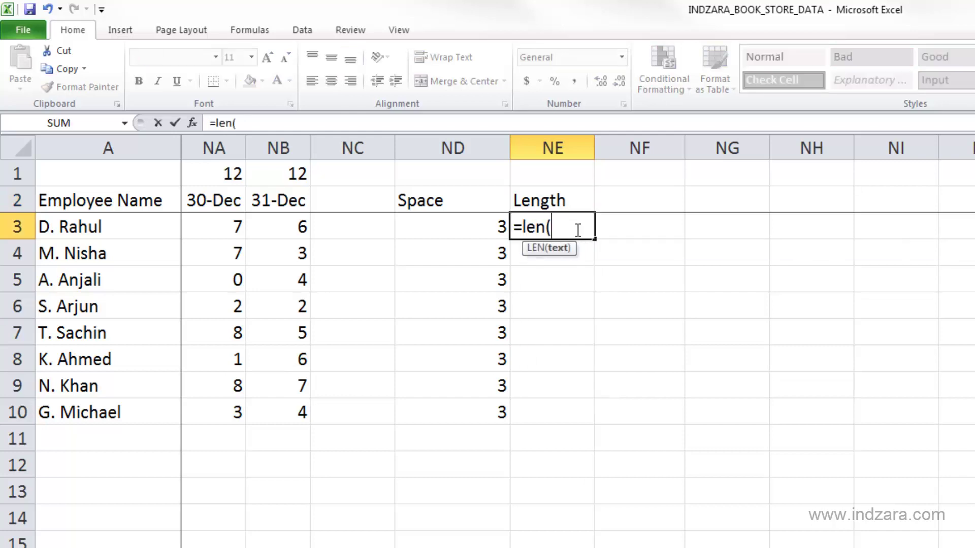
click(76, 228)
key(Return)
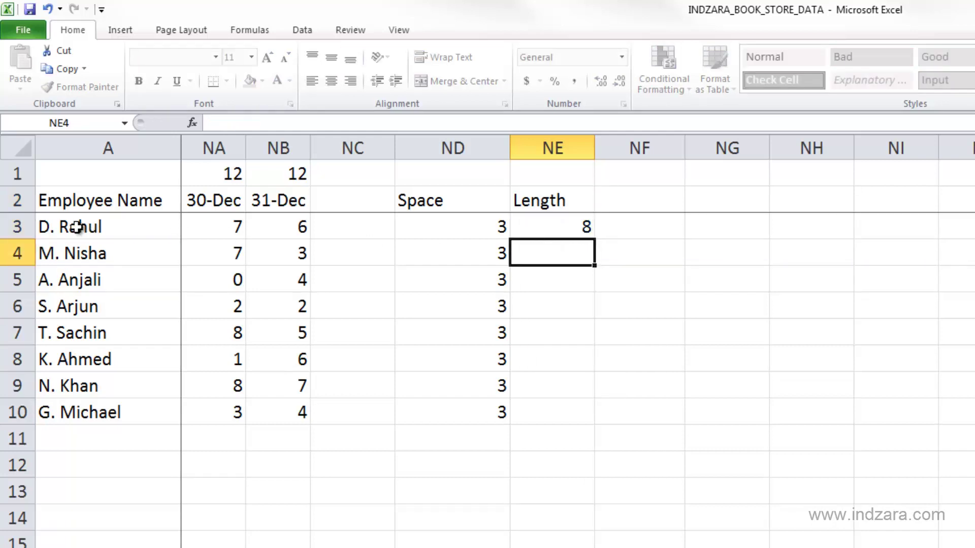
key(Up)
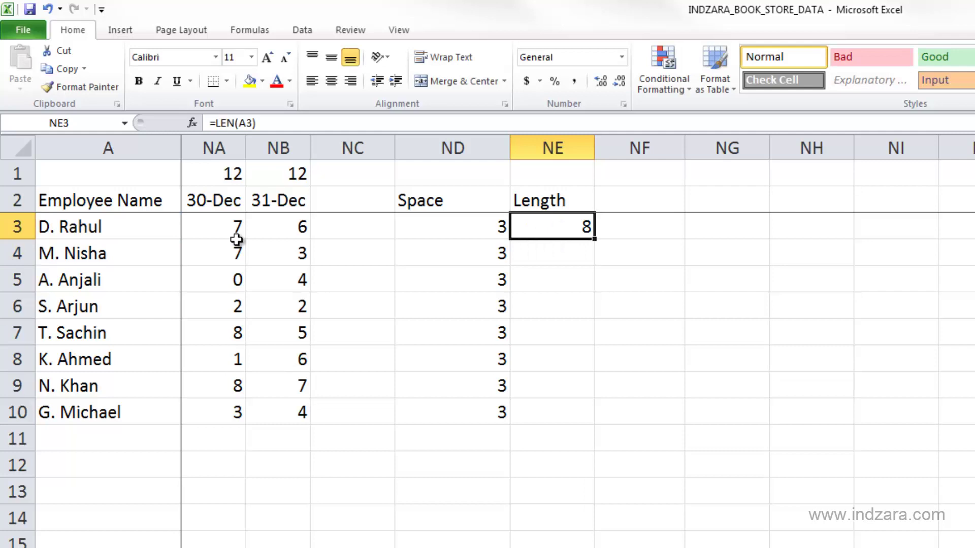
double_click(597, 242)
click(581, 218)
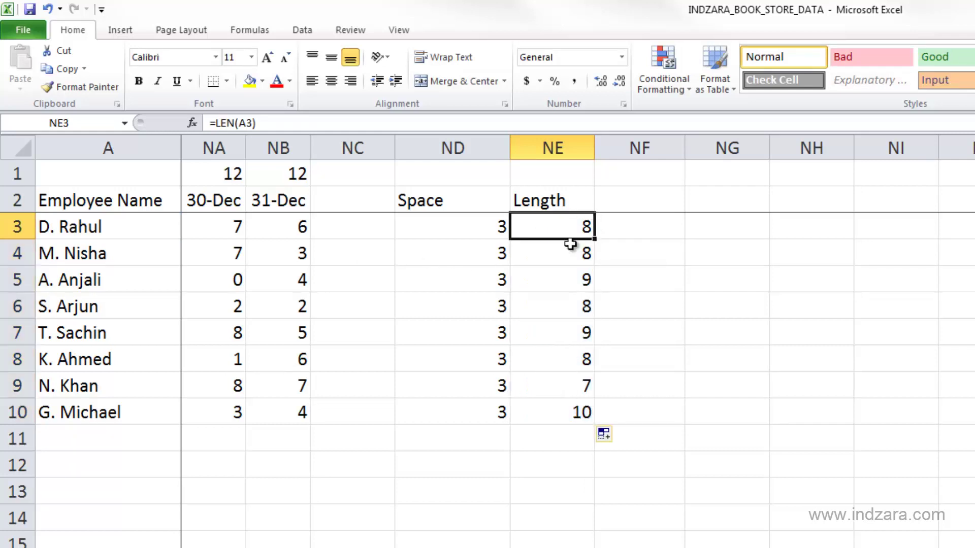
click(588, 412)
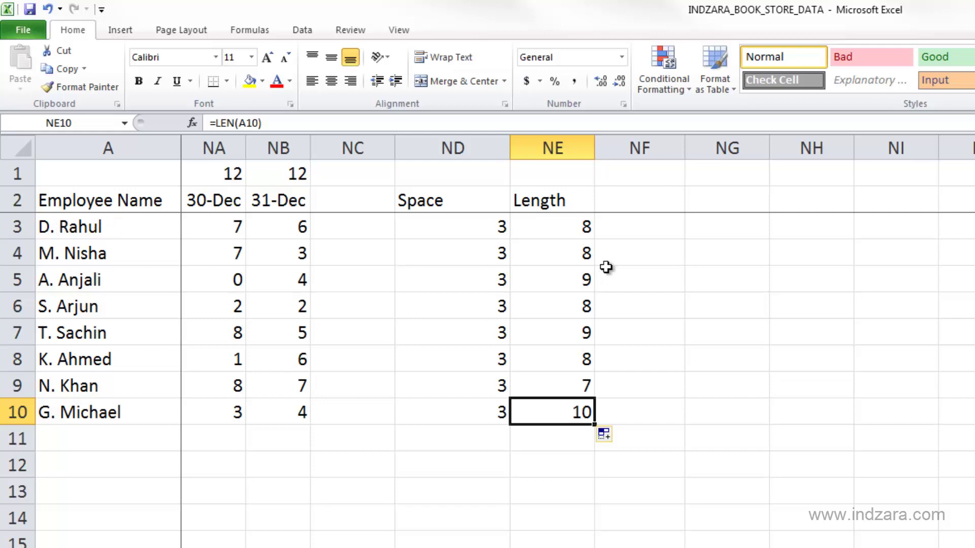
Step: Begin a MID formula in NF3 with A3 as the text and ND3+1 as the start number
click(612, 232)
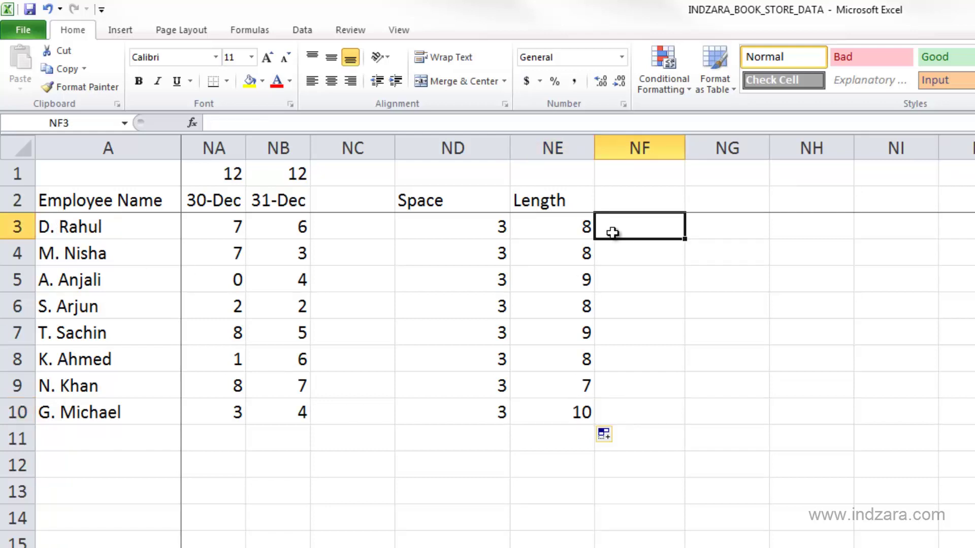
text(=)
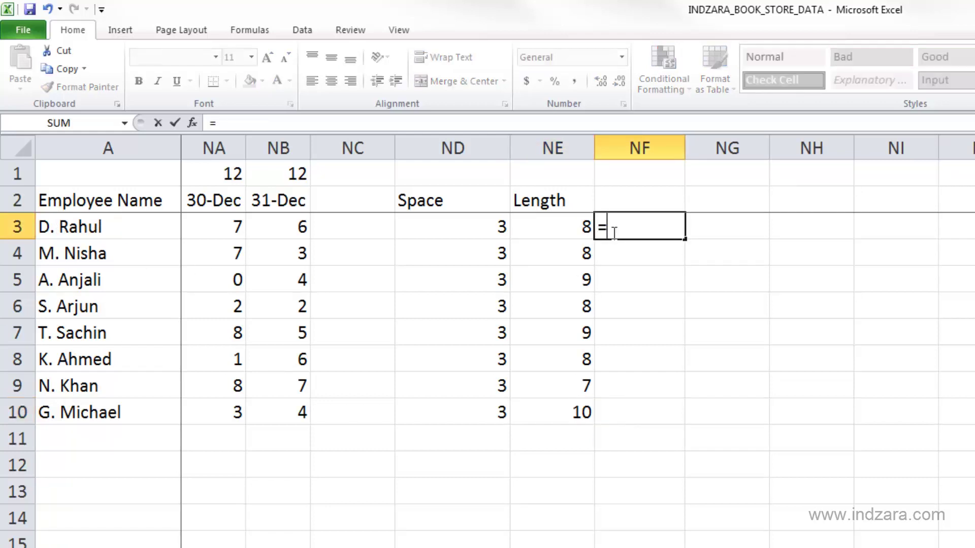
text(MID)
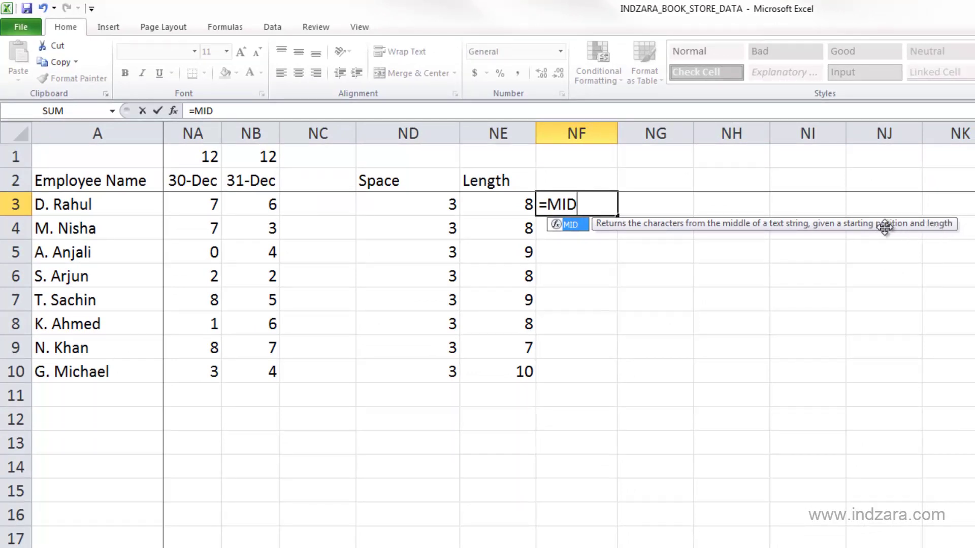
text(()
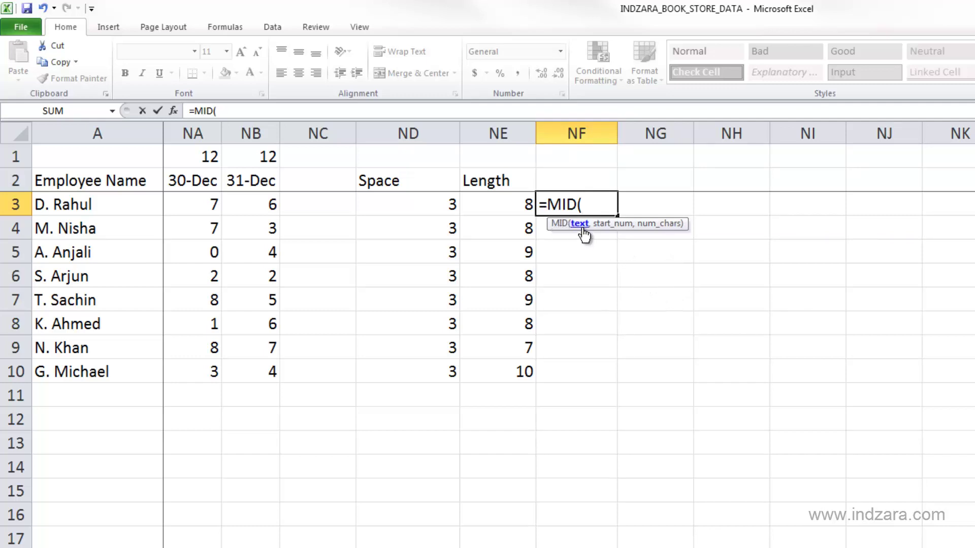
click(141, 208)
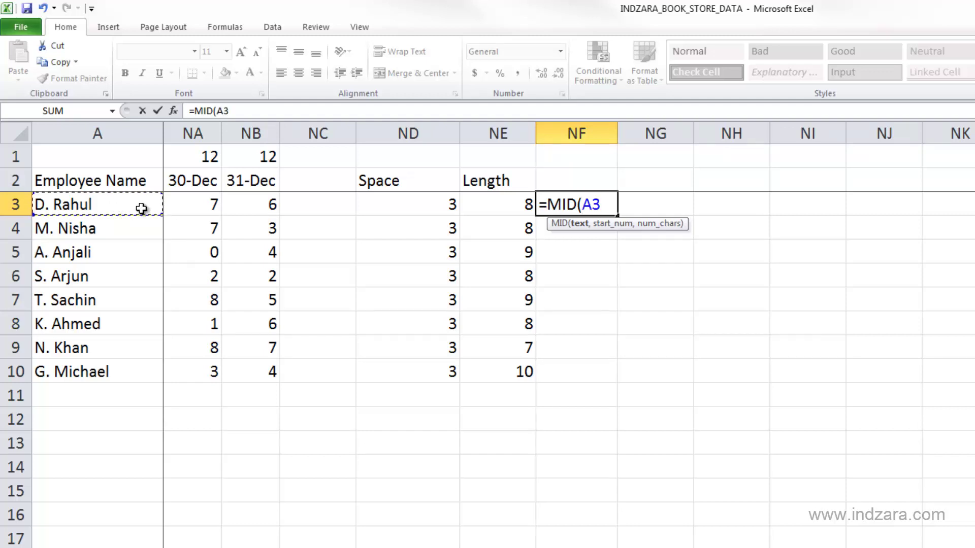
text(,)
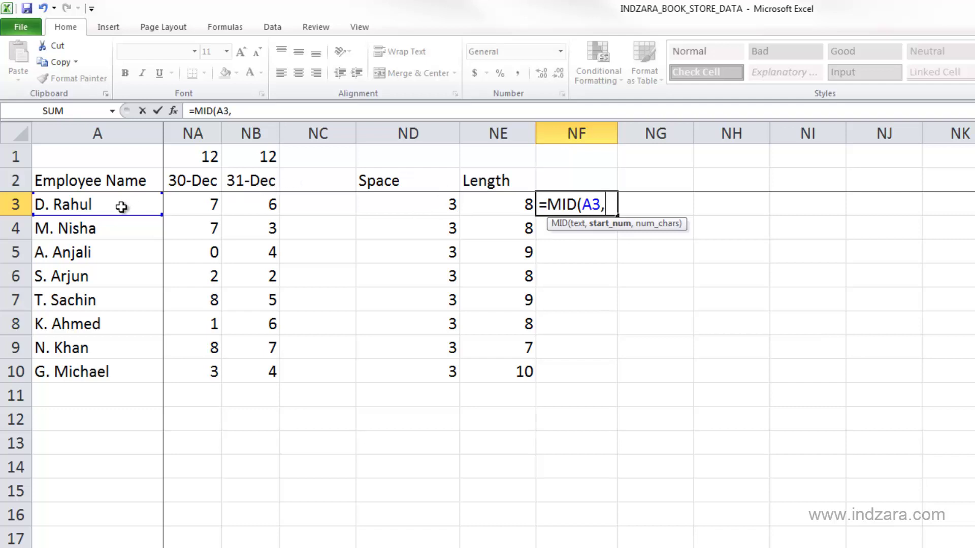
click(421, 208)
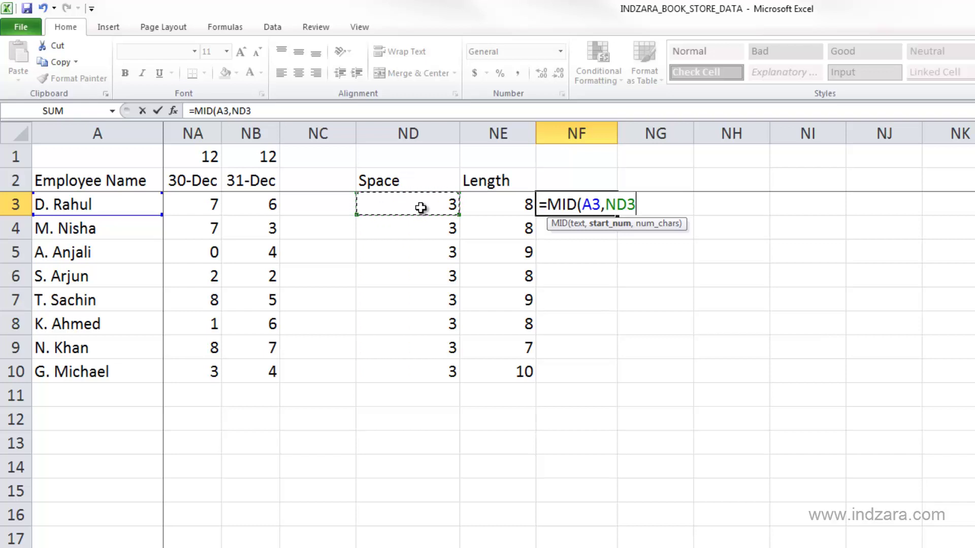
text(+1)
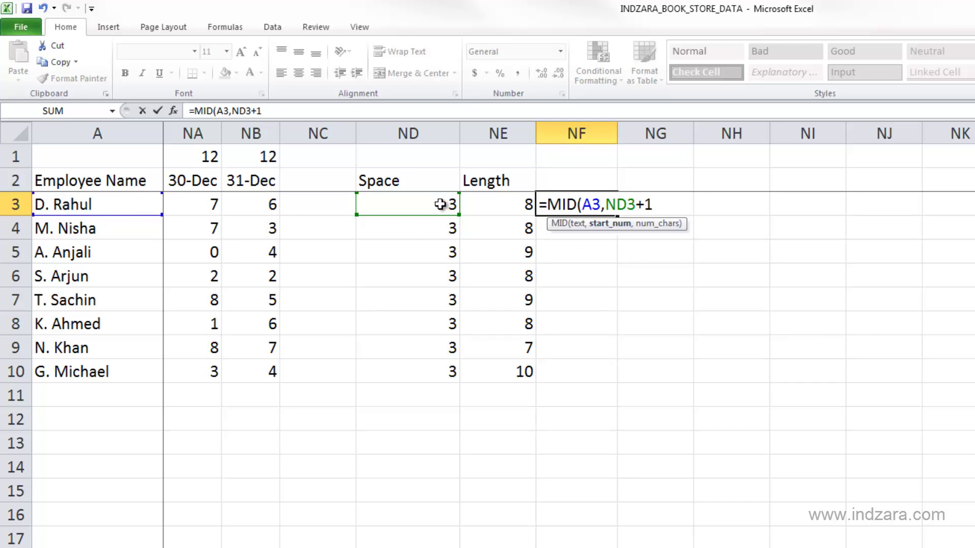
Step: Complete the MID formula in NF3 with NE3-ND3 as the number of characters
text(,)
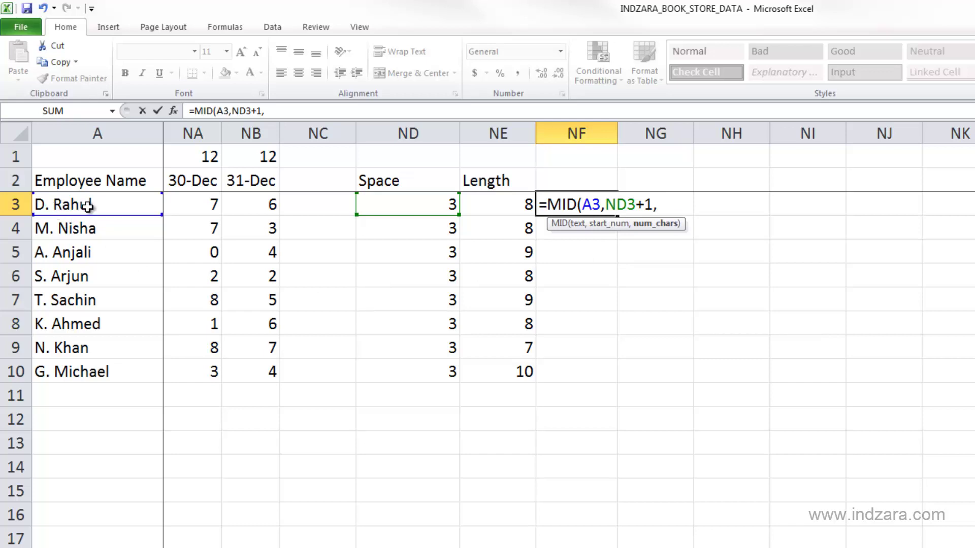
click(504, 209)
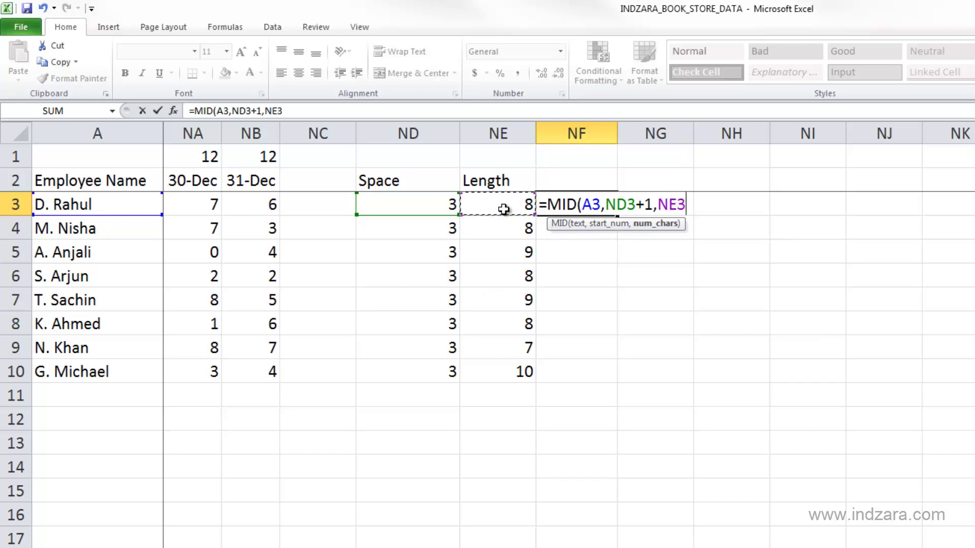
text(-)
click(431, 205)
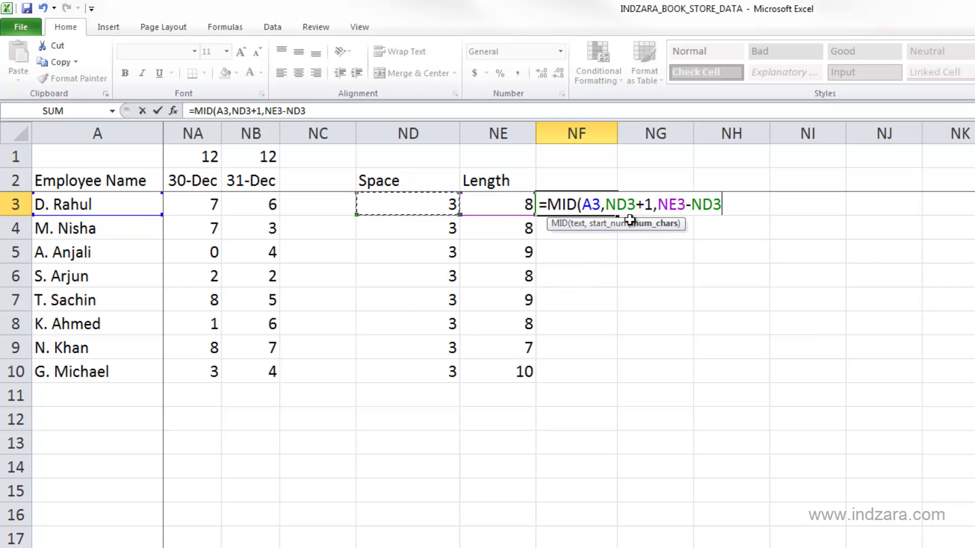
click(619, 205)
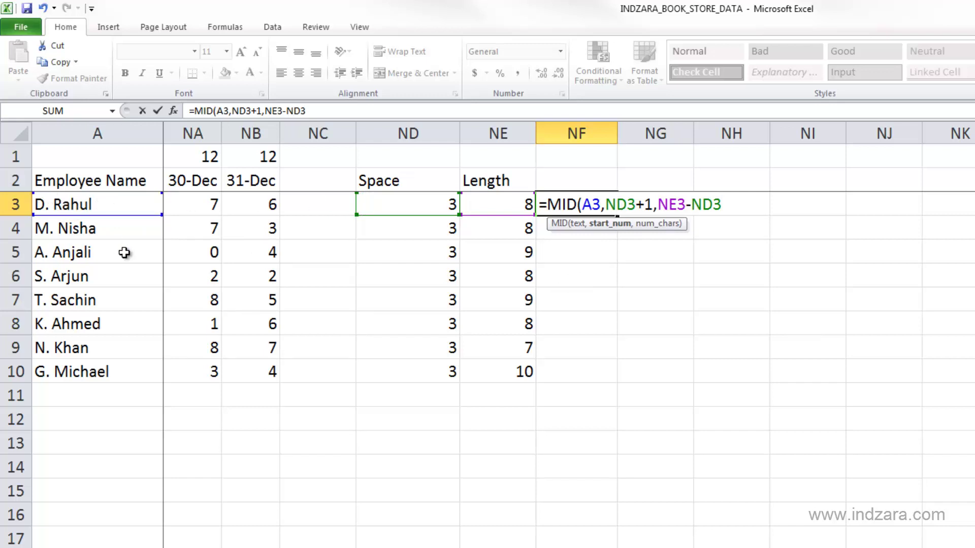
click(333, 111)
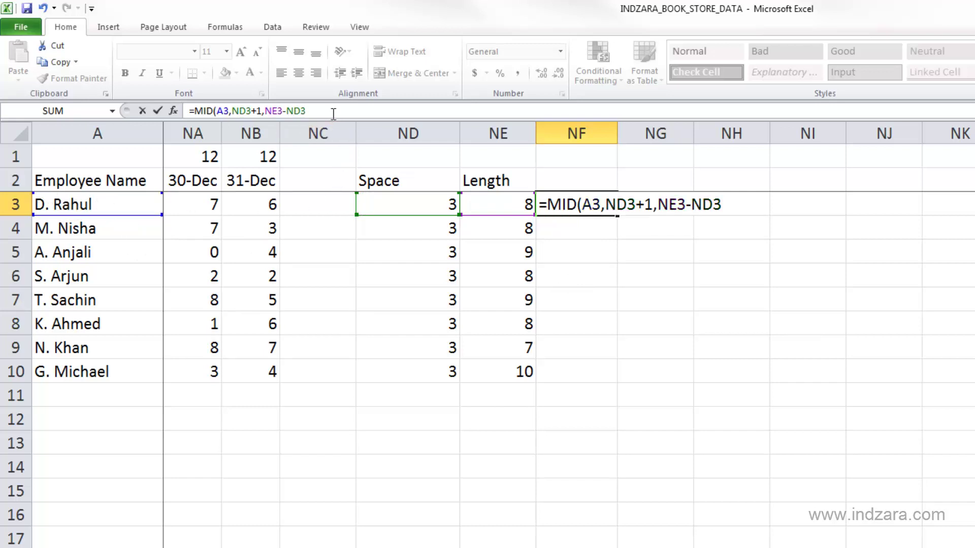
key(Return)
key(Up)
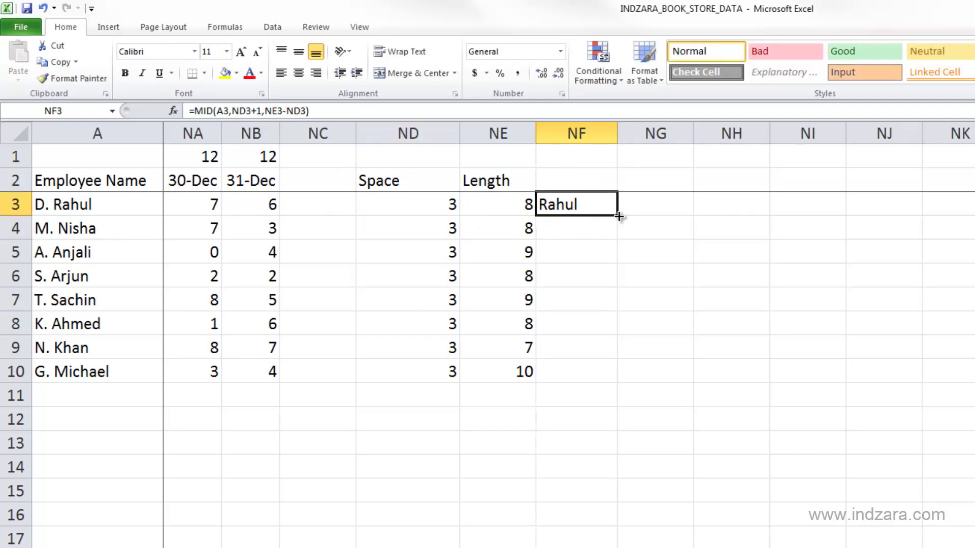
Step: Fill the MID formula from NF3 down through NF10 and check the copied formulas in NF5 and NF10
drag(619, 216, 612, 381)
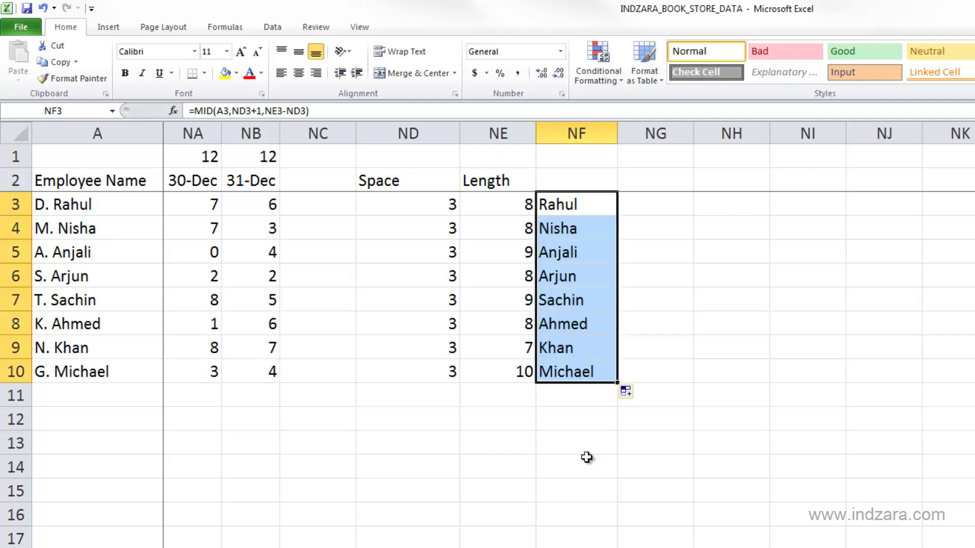
click(659, 317)
click(574, 255)
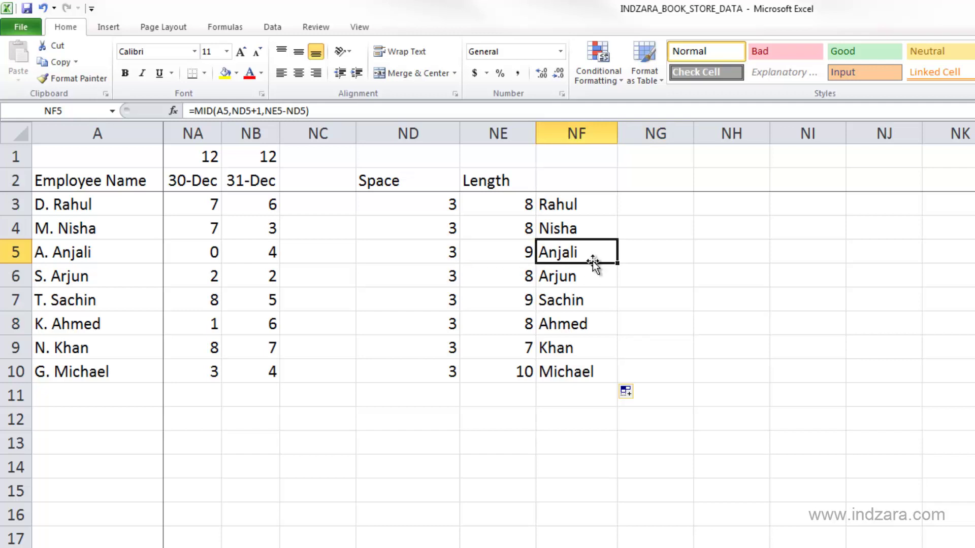
click(583, 369)
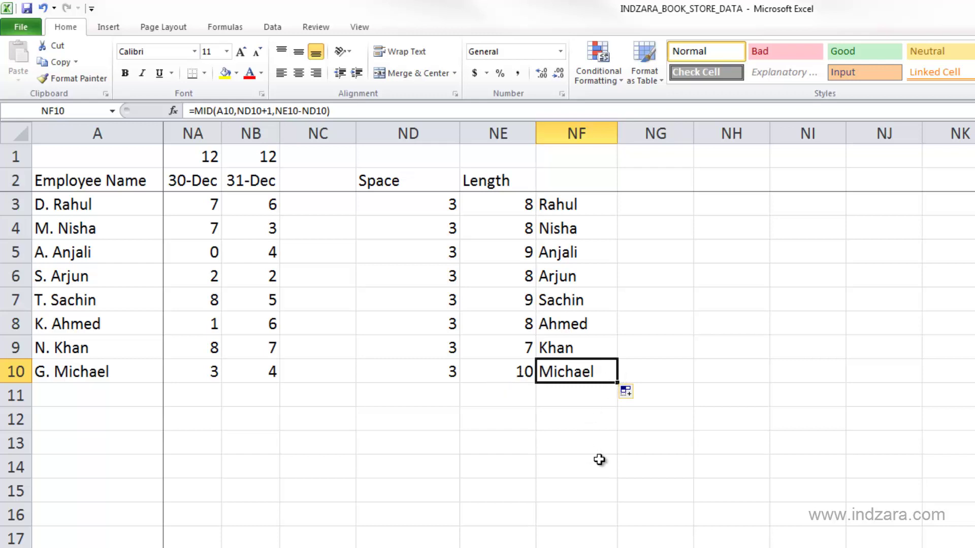
Step: Review how the MID formula in NF3 builds on the FIND formula in ND3 and the LEN formula in NE3
click(583, 208)
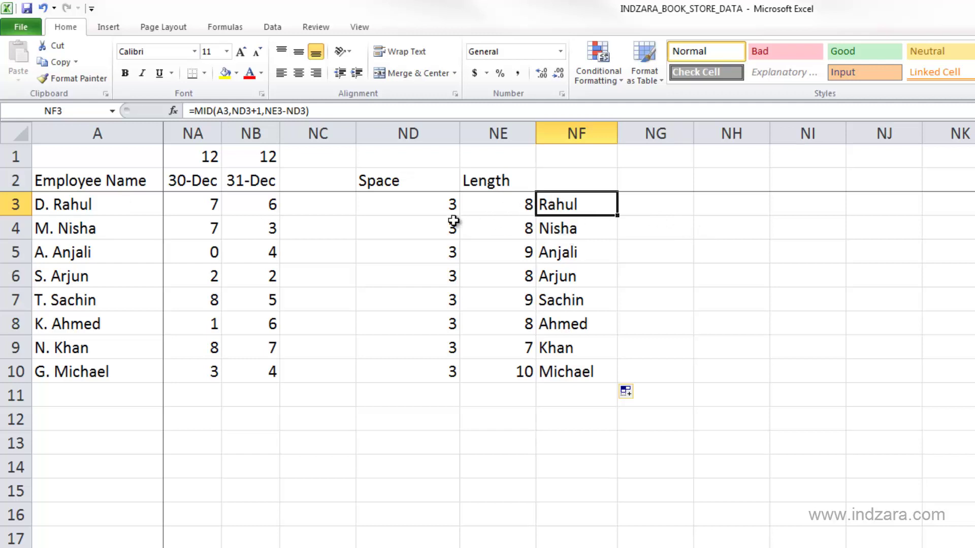
click(438, 206)
click(503, 206)
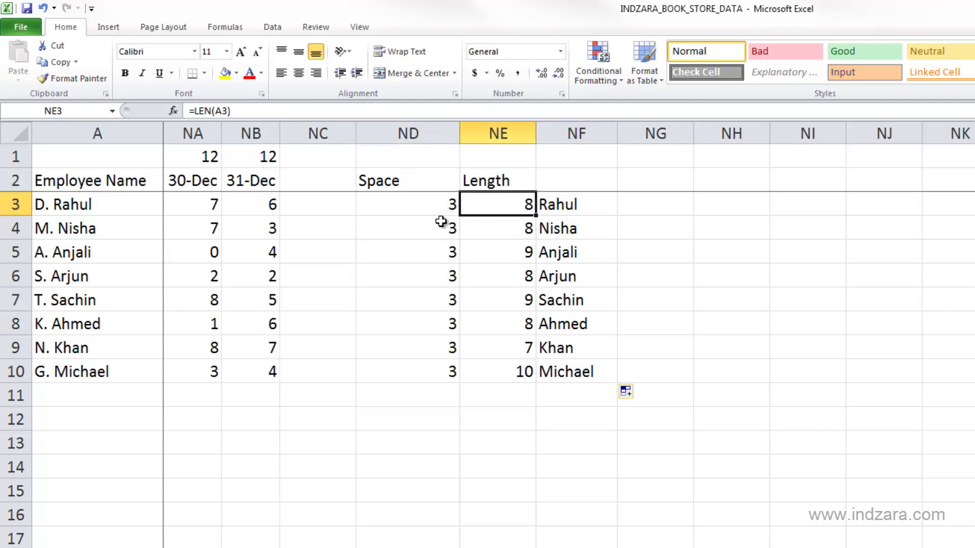
click(553, 207)
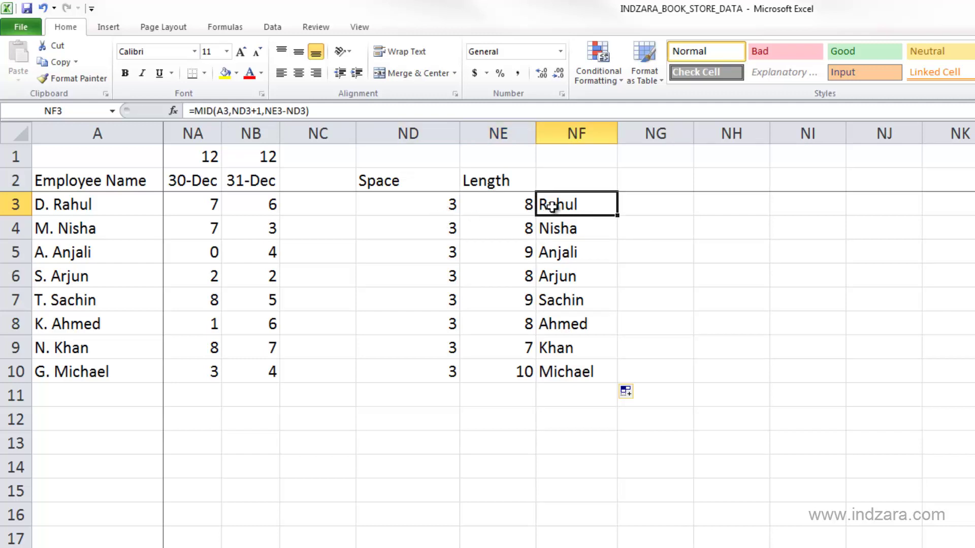
click(652, 212)
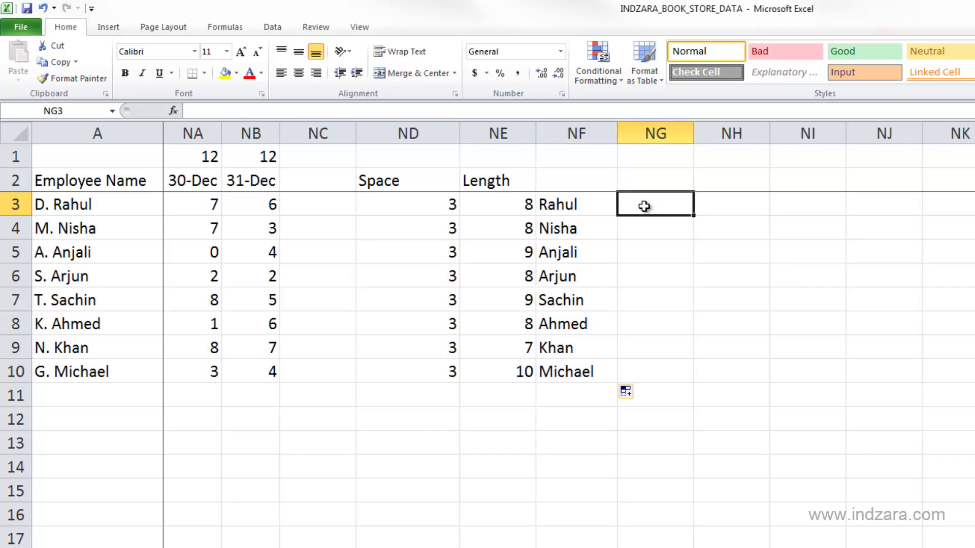
click(593, 210)
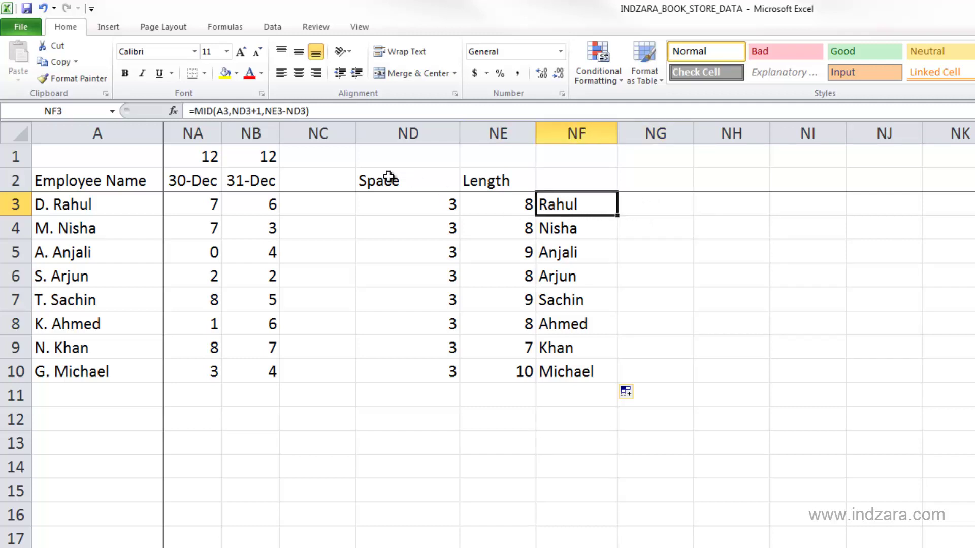
Step: Check the LEN formula in NE3 and the FIND formula in ND3 that feed the name extraction
click(493, 209)
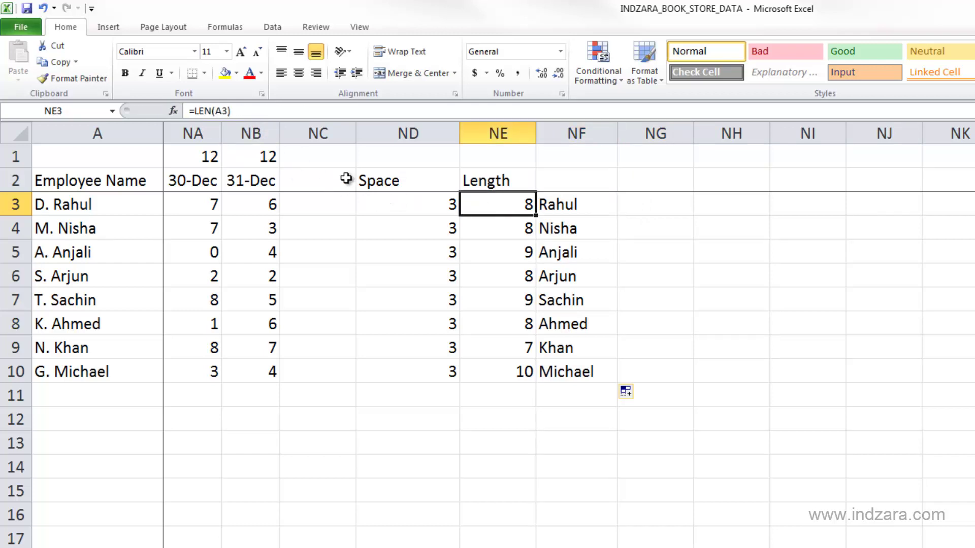
click(414, 203)
click(626, 210)
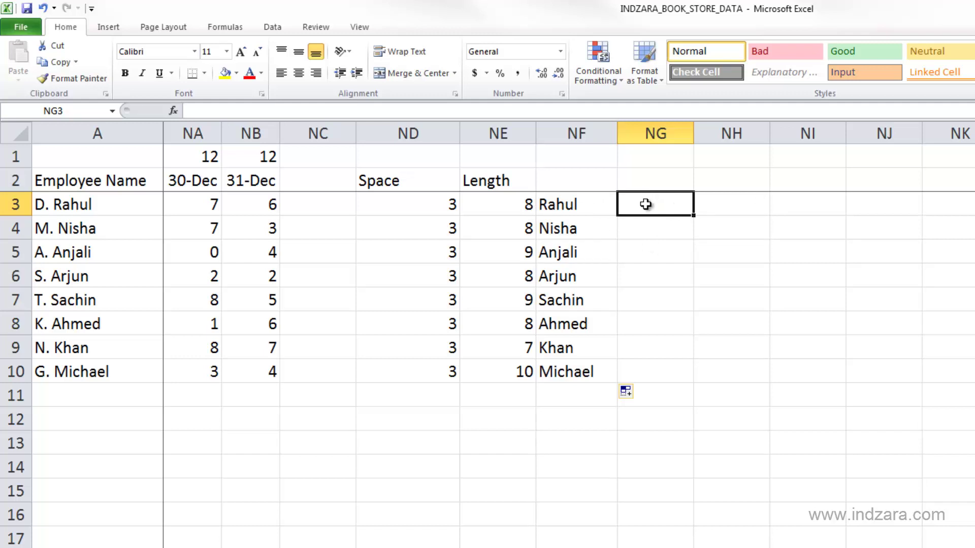
Step: Wrap the MID formula in NF3 in a CONCATENATE function with "Respected ", including its trailing space, as the first text
click(579, 204)
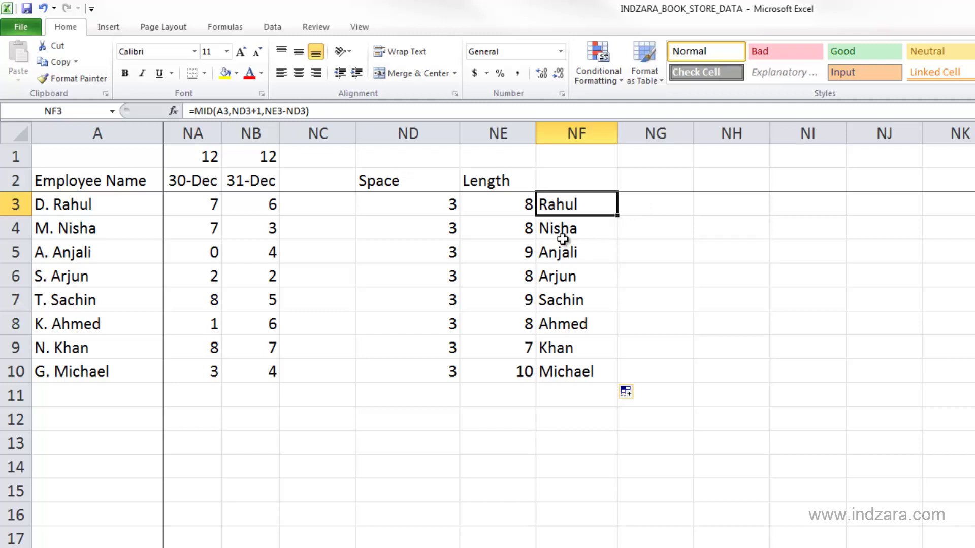
click(196, 112)
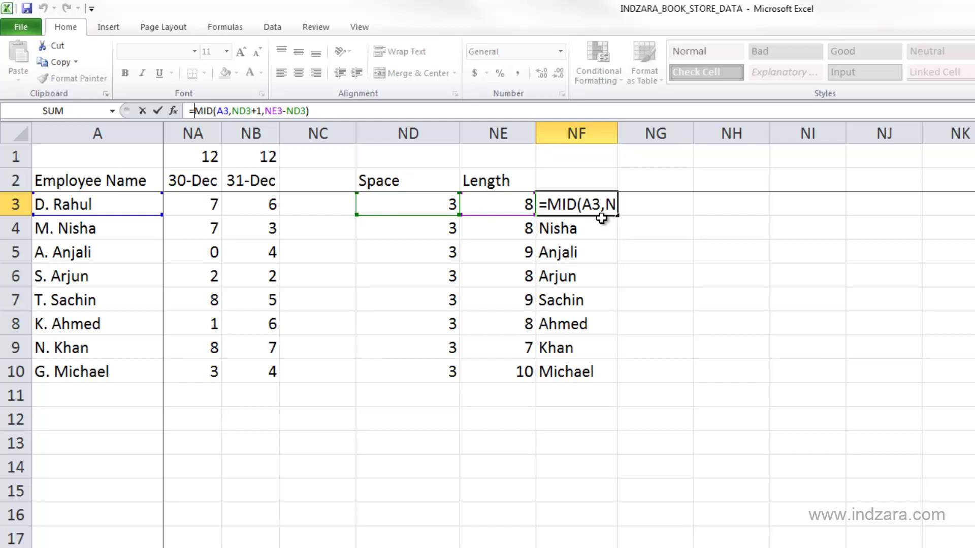
text(CONCATEN)
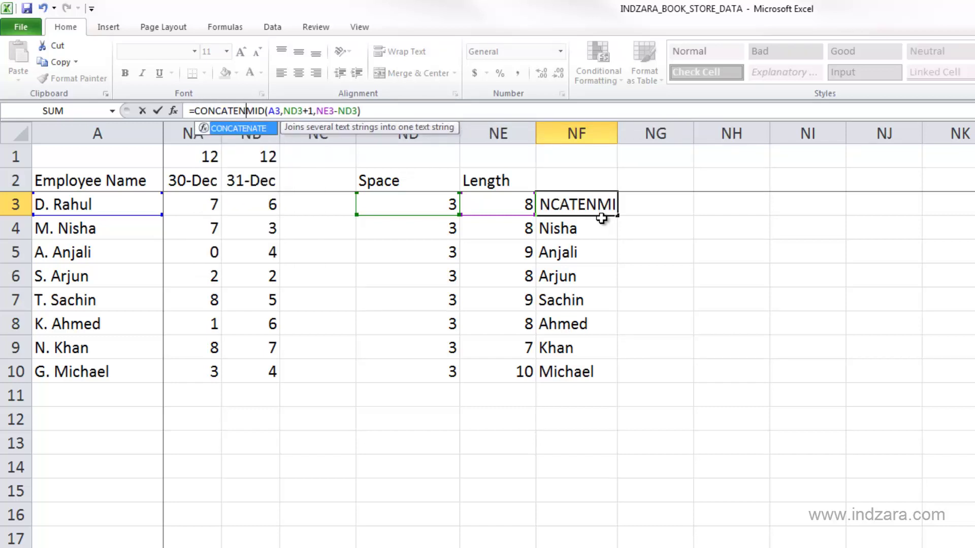
text(A)
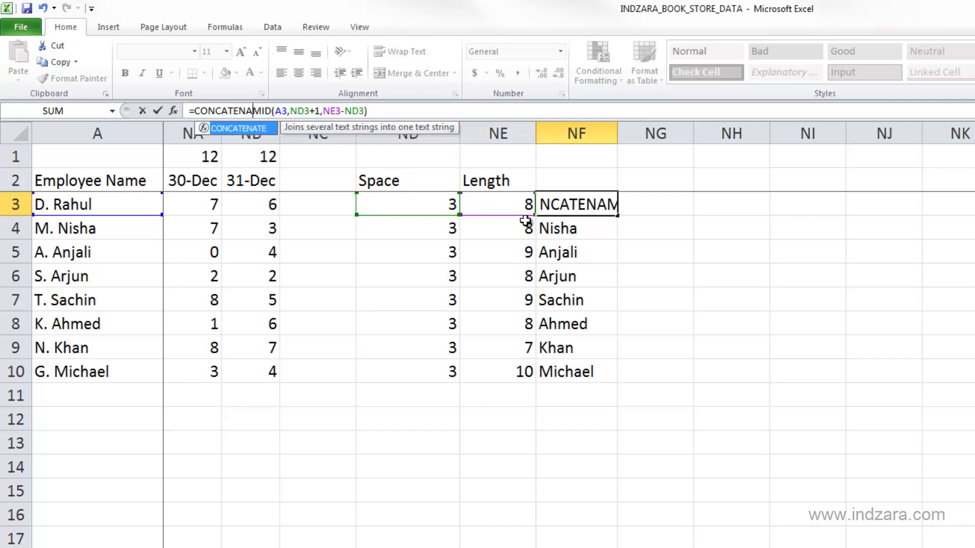
text(TE()
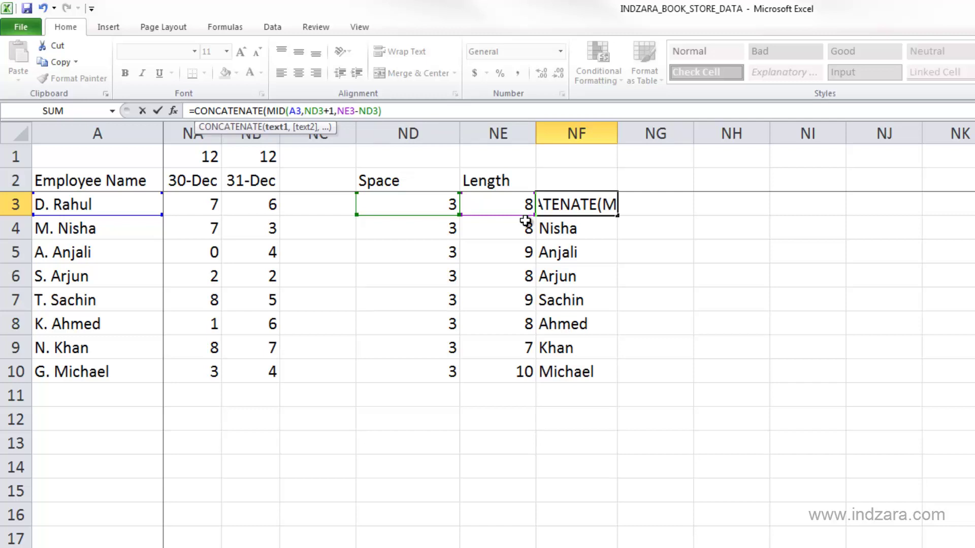
text(")
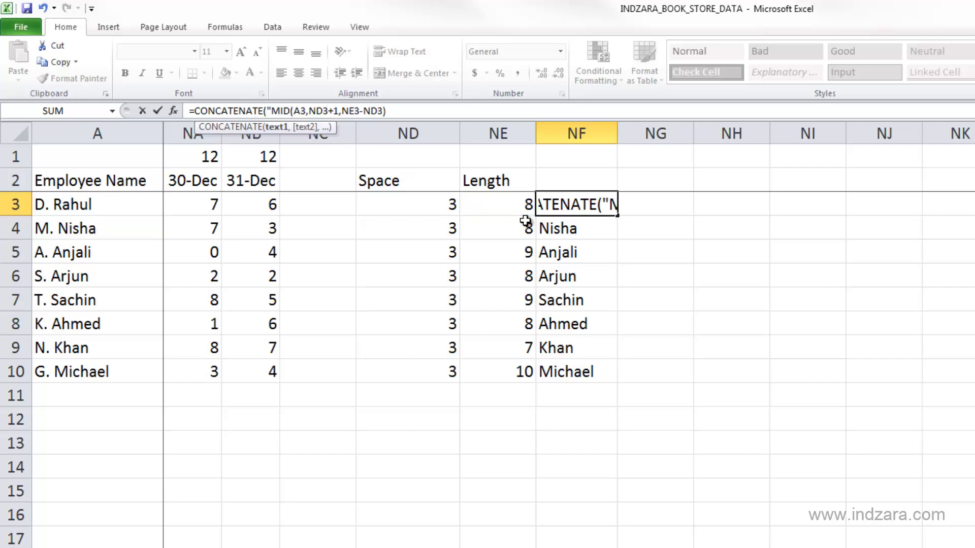
text(Respected)
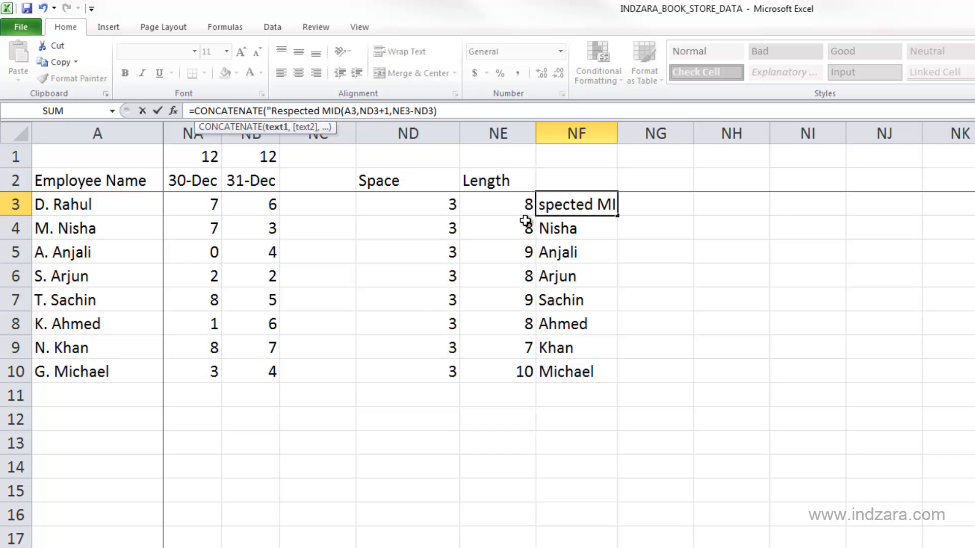
text( ")
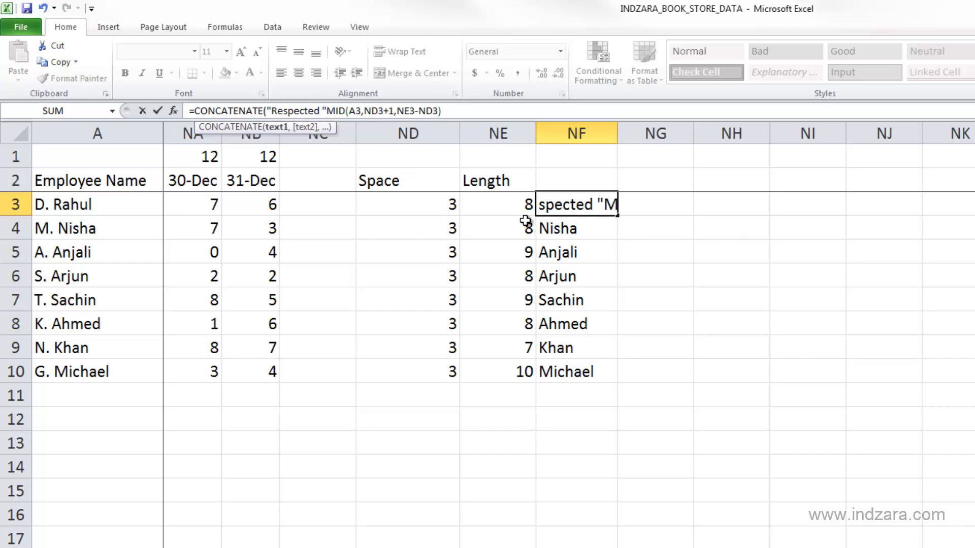
text(,)
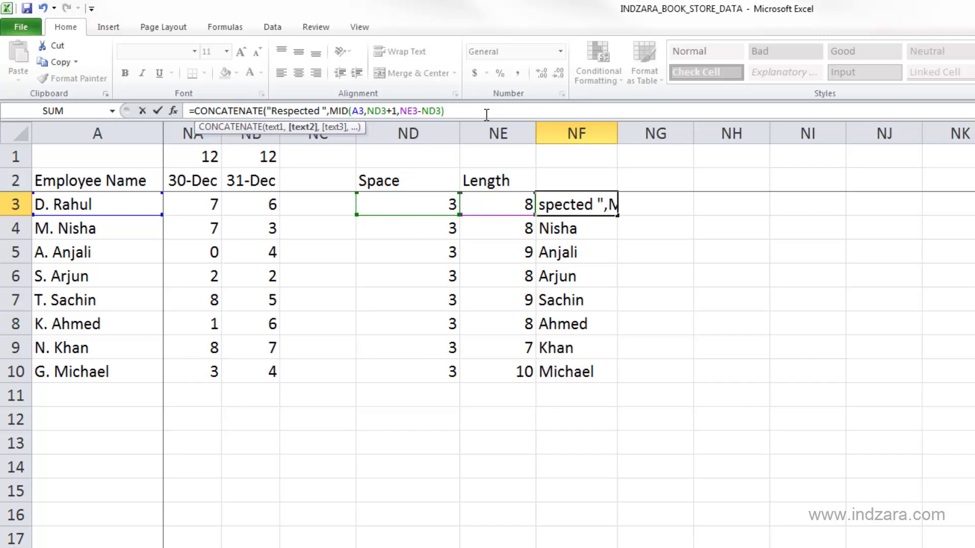
text())
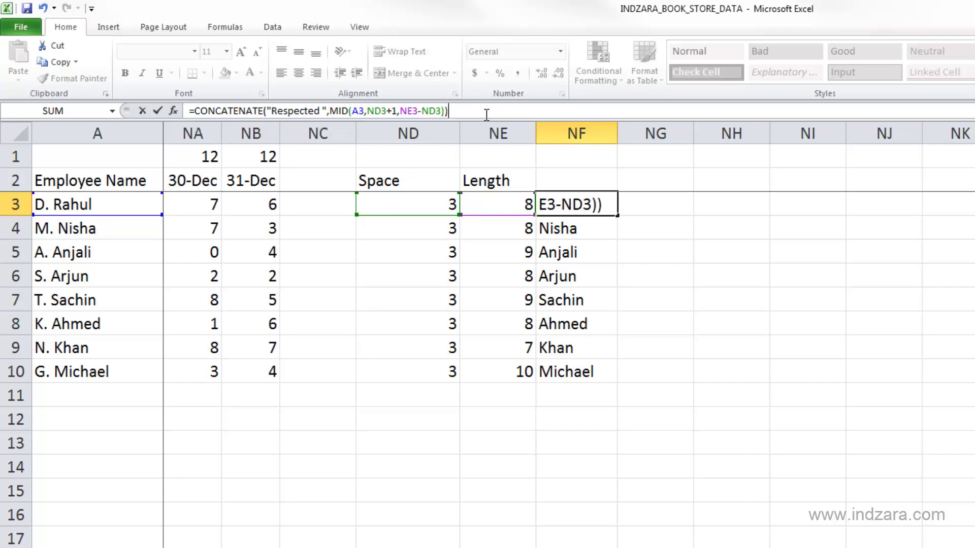
key(Return)
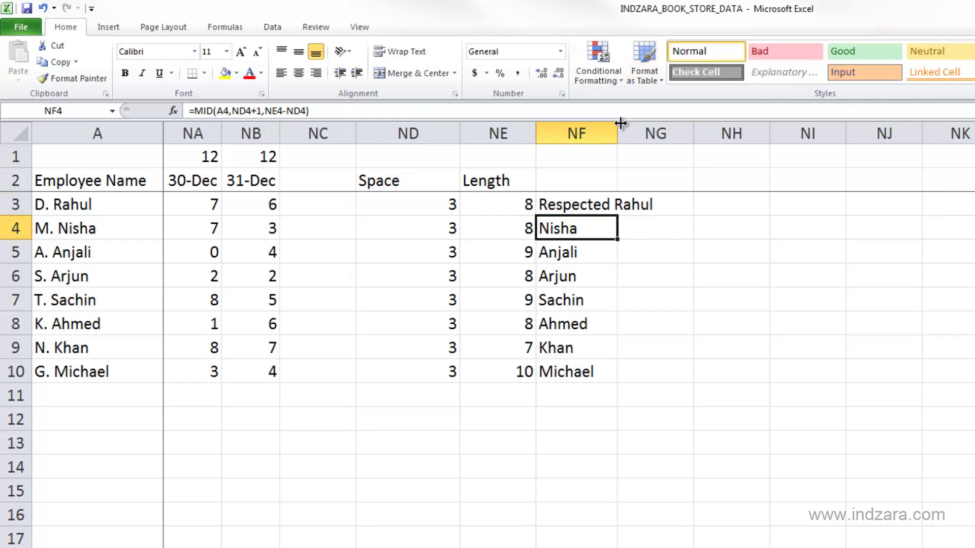
Step: Widen column NF to fit the combined text and check the formulas in NF3 and NE3
drag(620, 123, 669, 123)
click(590, 205)
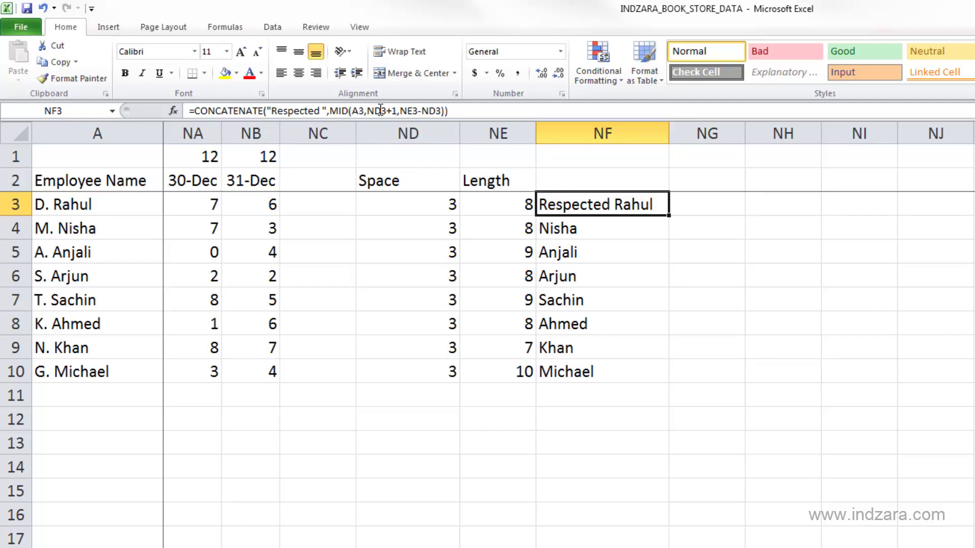
click(489, 205)
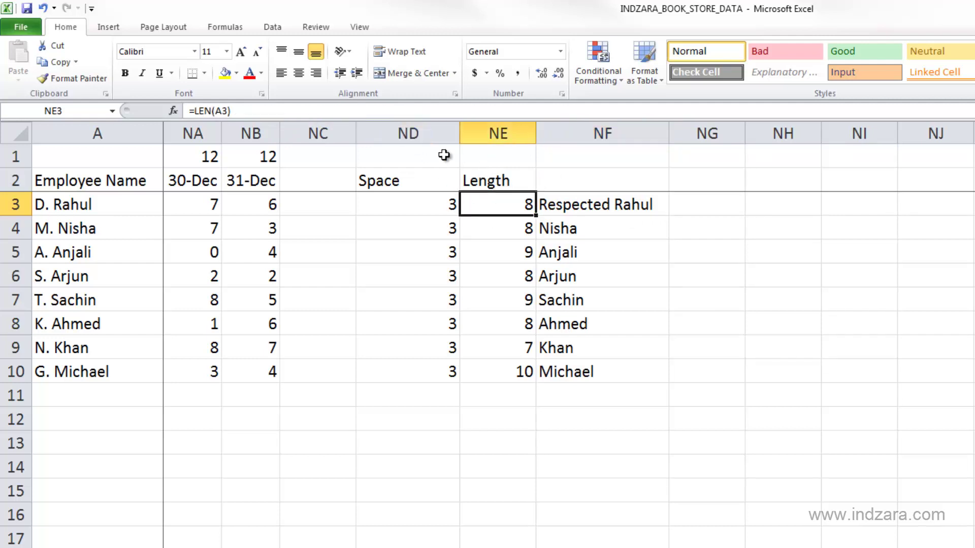
Step: Fill the CONCATENATE formula from NF3 down through NF10 and widen column NF to fit the longest entry
click(581, 207)
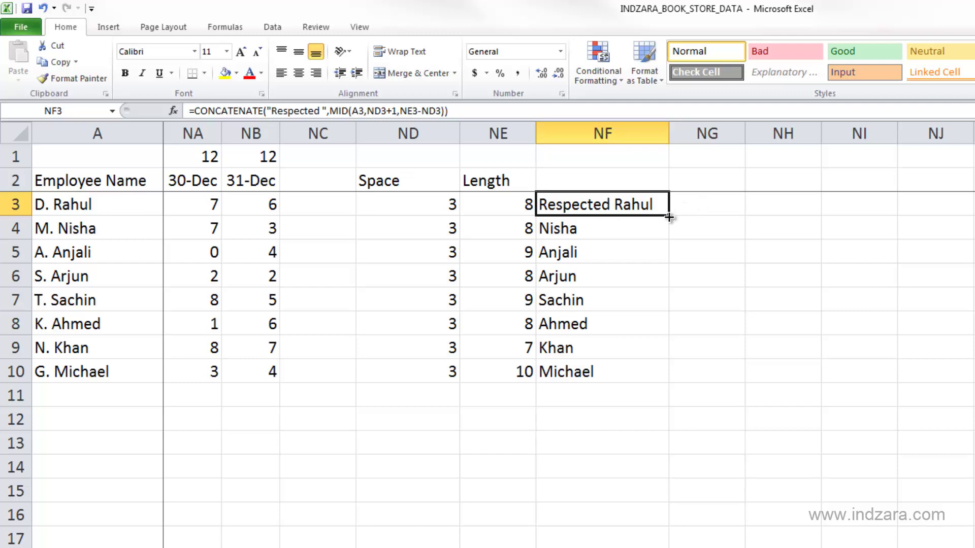
double_click(668, 217)
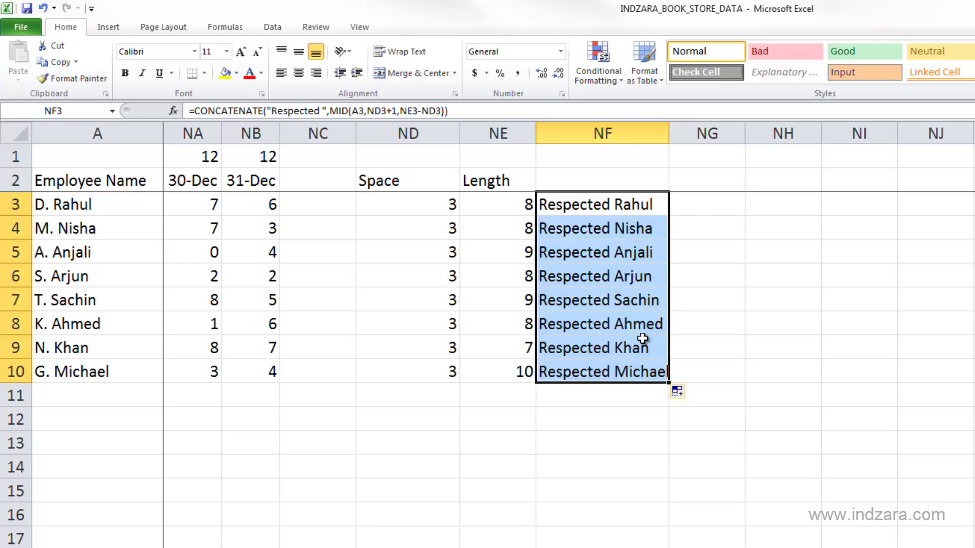
drag(669, 134, 697, 135)
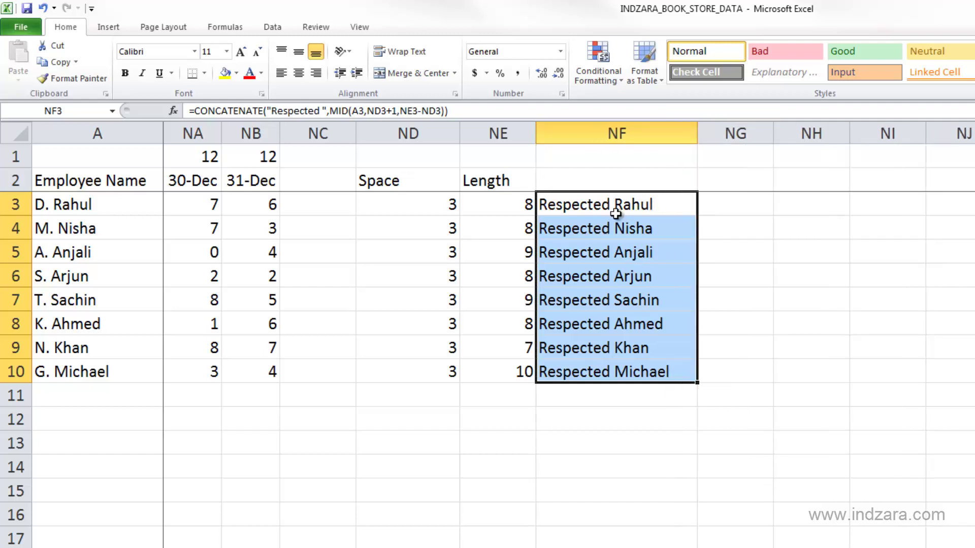
click(734, 364)
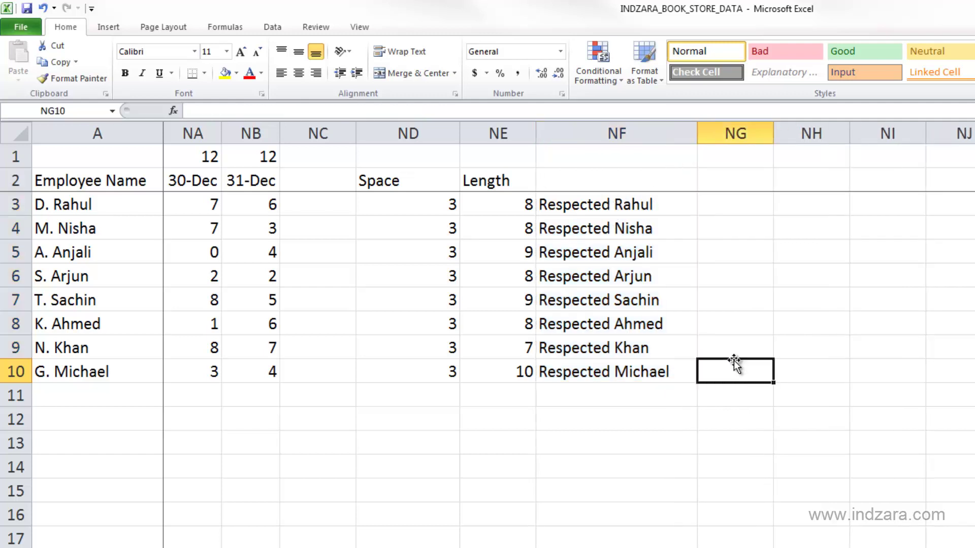
Step: Enter =REPLACE(NF3,1,9,"Dear ") in NG3 to swap the first nine characters of the greeting
click(729, 209)
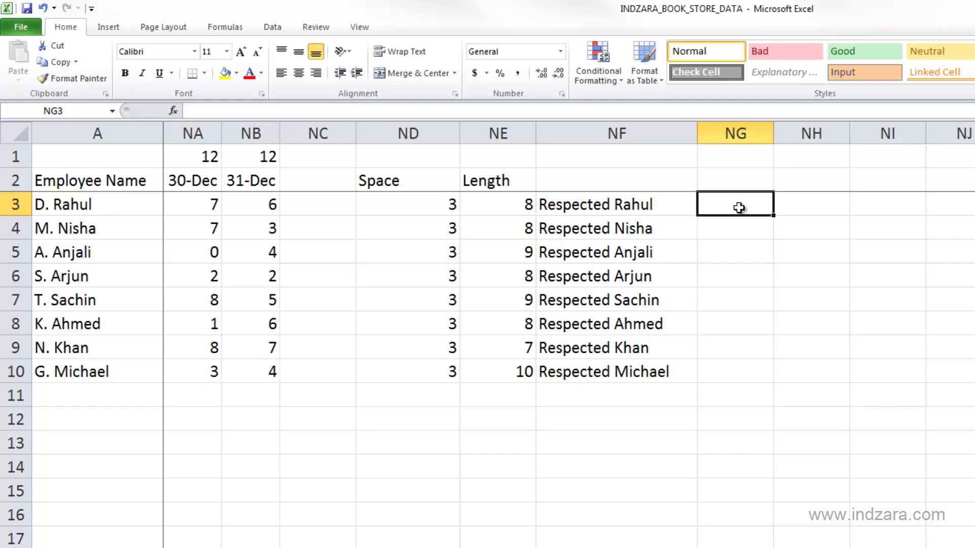
text(=REPLA)
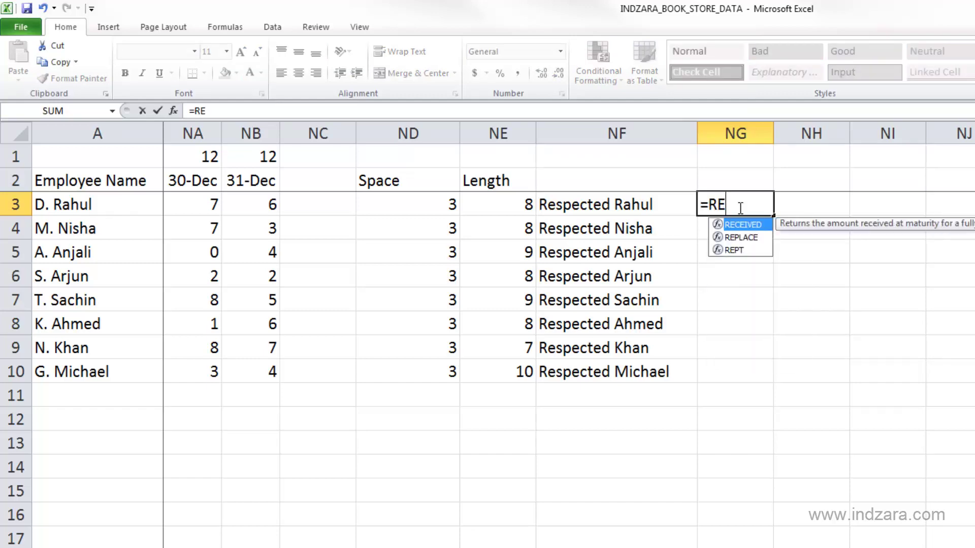
text(CE)
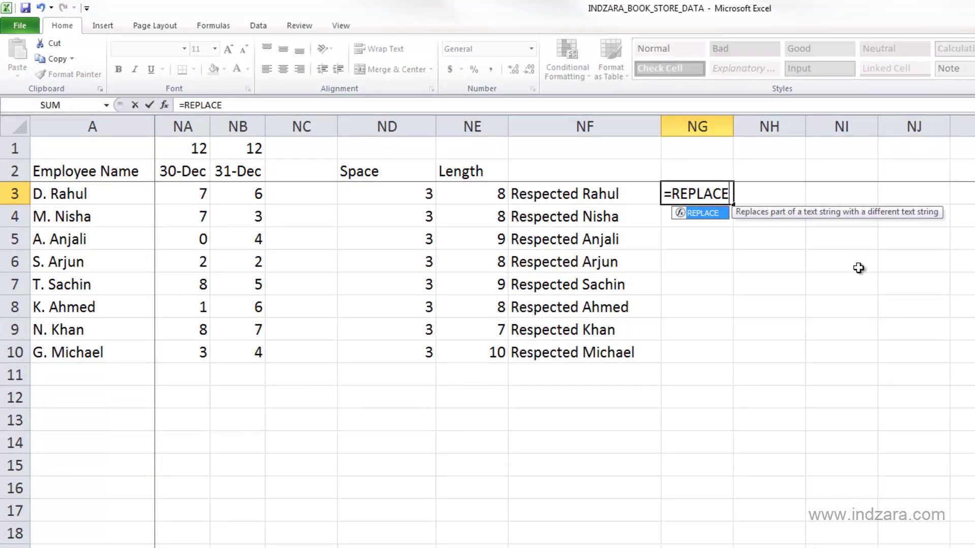
text(()
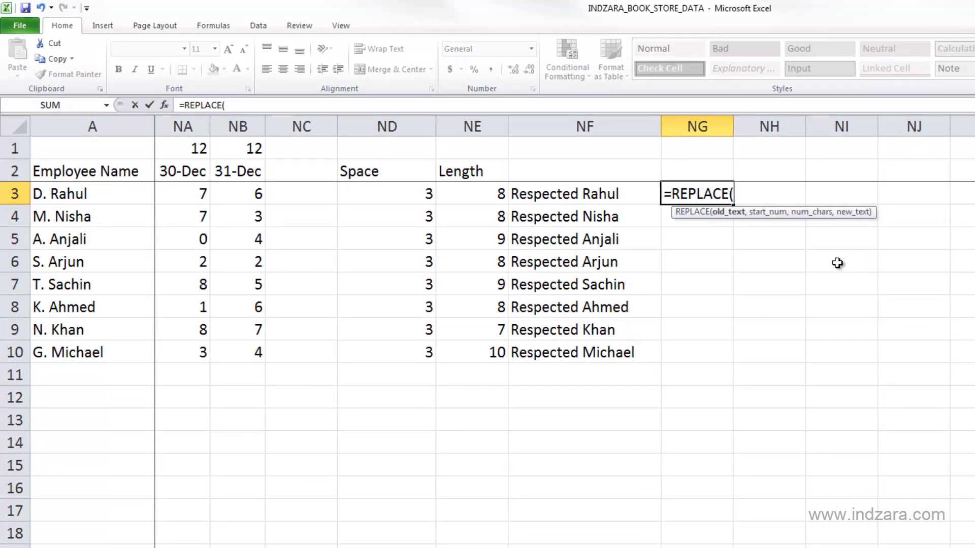
click(583, 194)
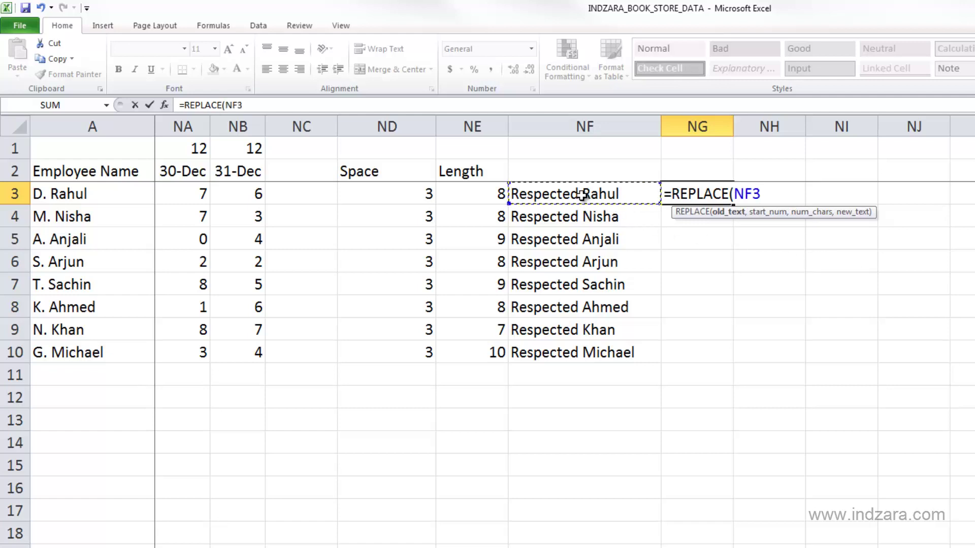
text(,)
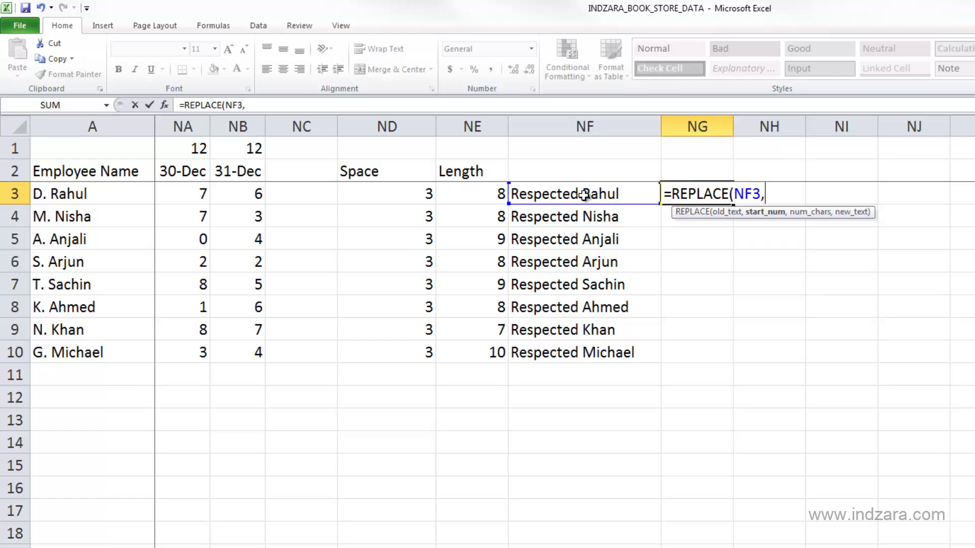
text(1,)
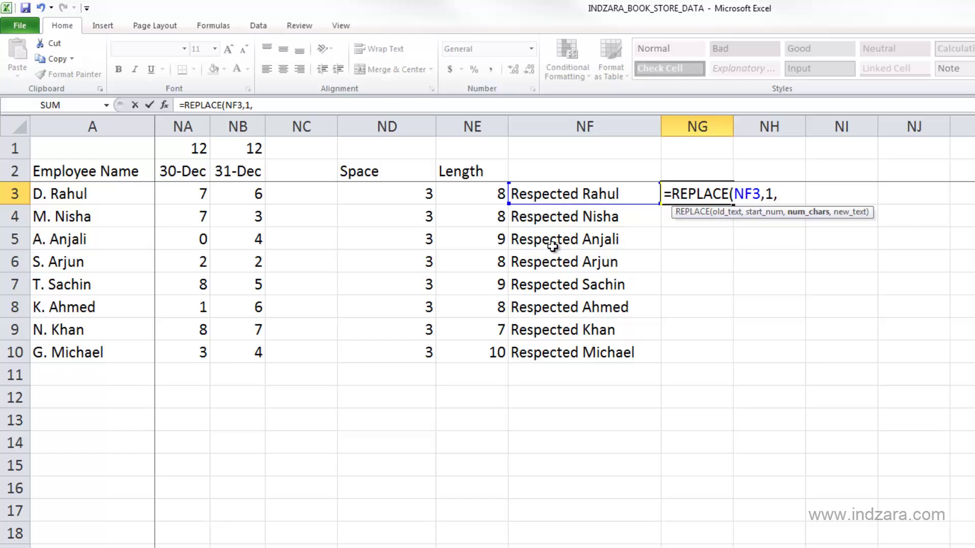
text(9,)
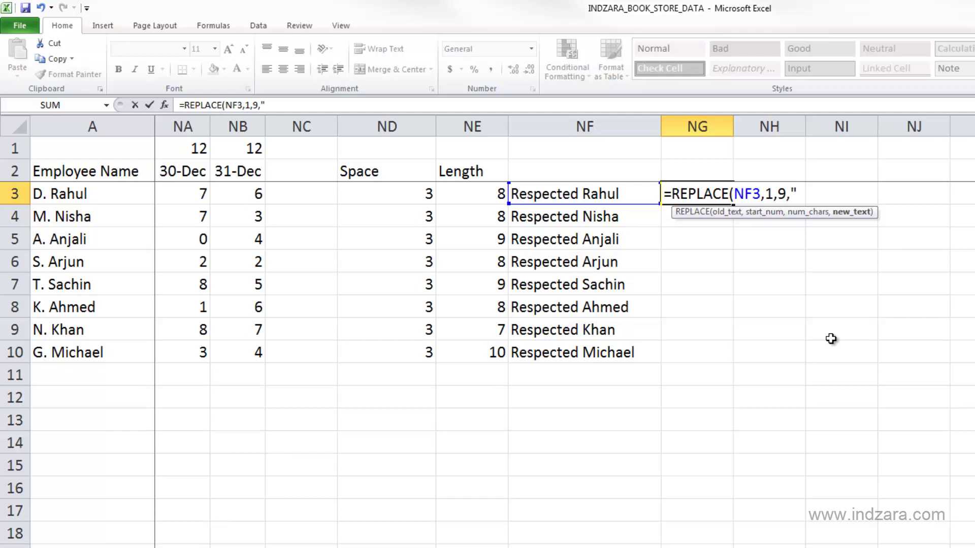
text(Dear "))
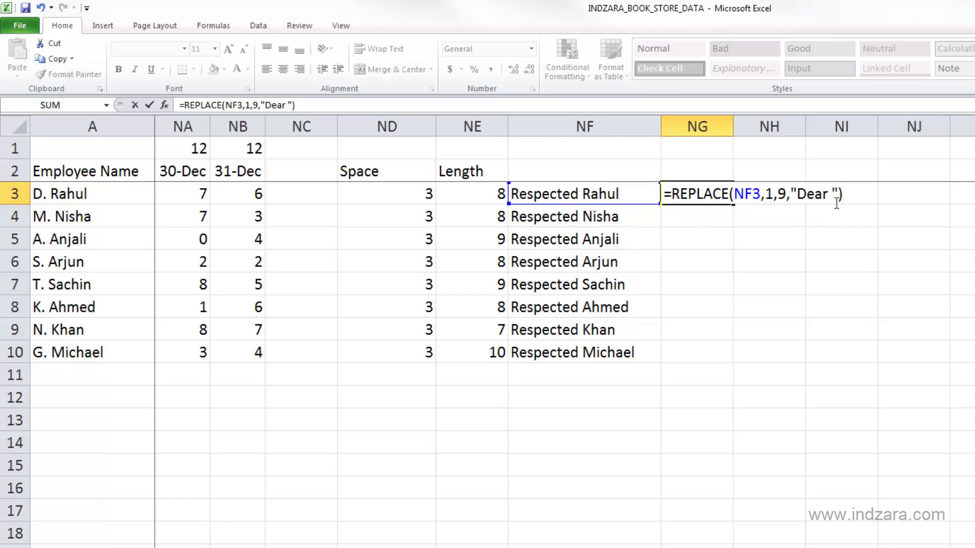
key(Return)
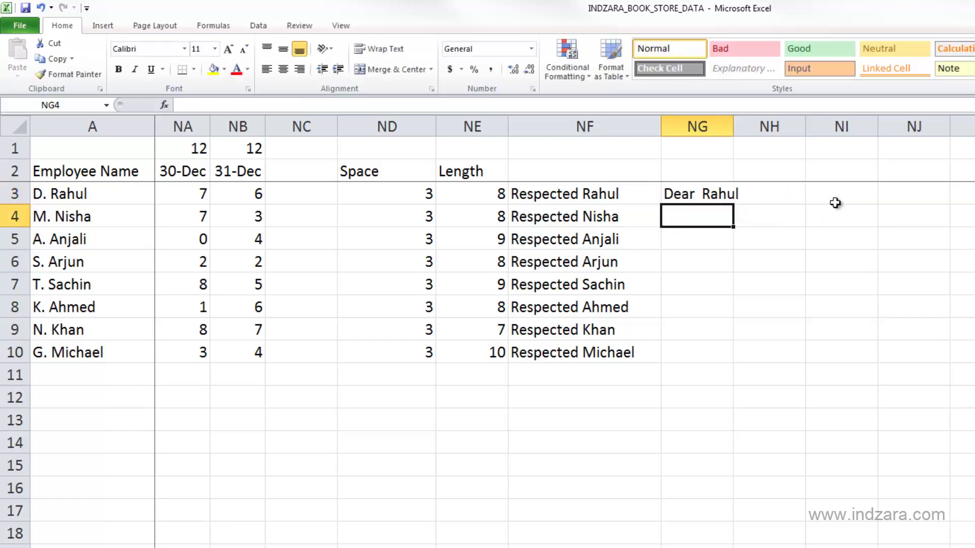
Step: Remove the trailing space after Dear in the REPLACE formula in NG3, making it =REPLACE(NF3,1,9,"Dear")
click(715, 199)
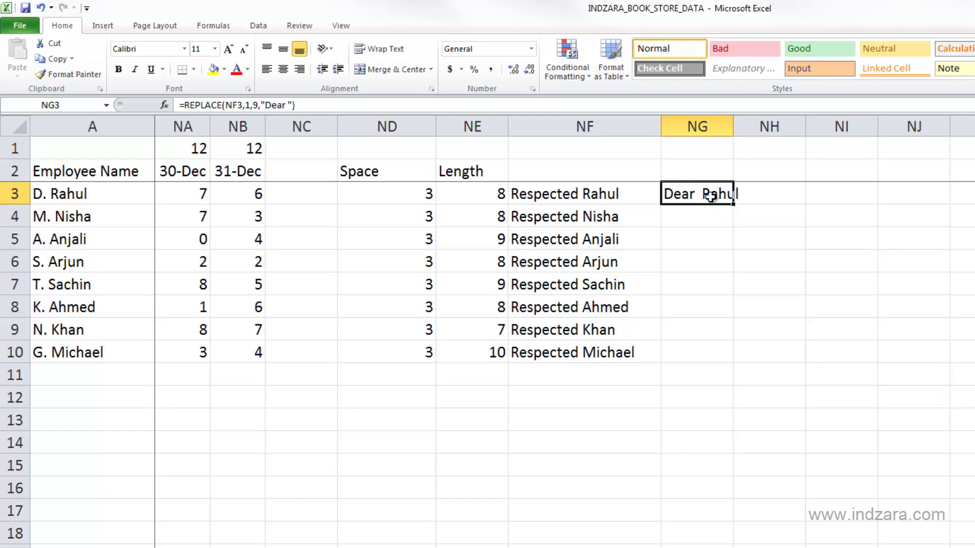
double_click(702, 196)
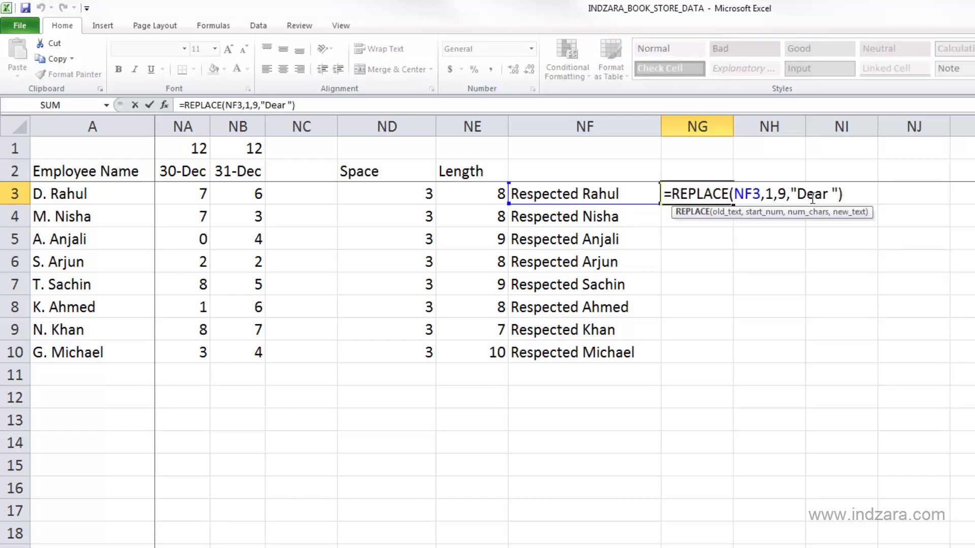
click(828, 194)
key(Delete)
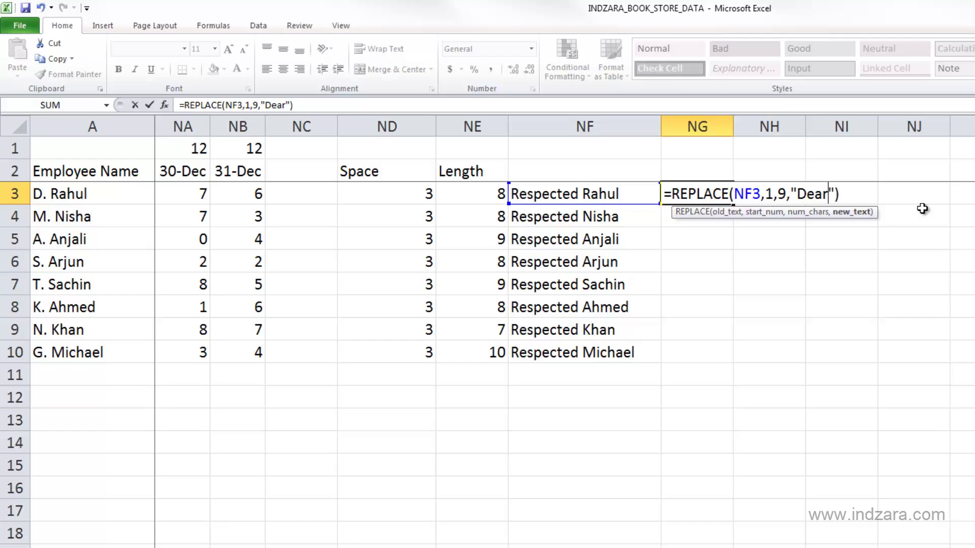
key(Return)
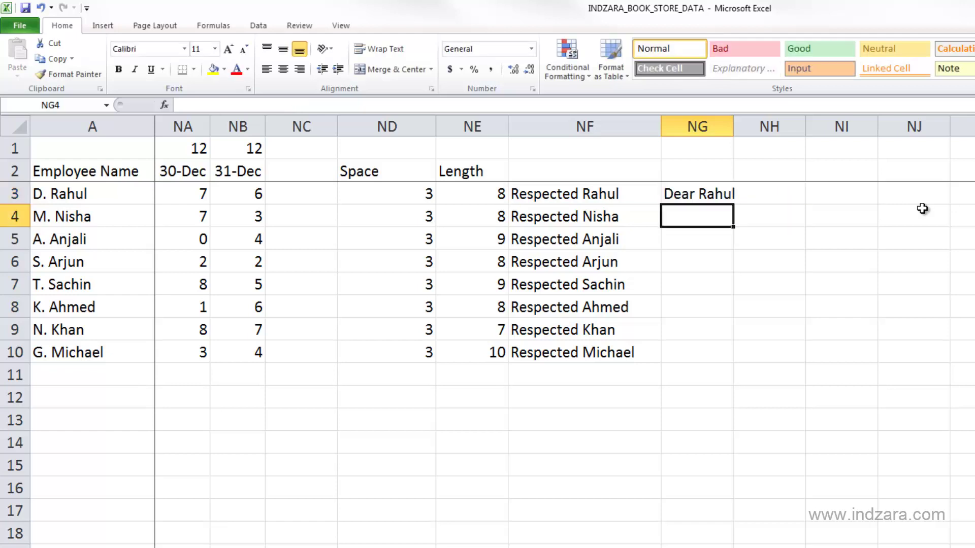
Step: Widen column NG and fill the REPLACE formula from NG3 down through NG10, comparing the formulas in NF3 and NG3
drag(729, 123, 793, 124)
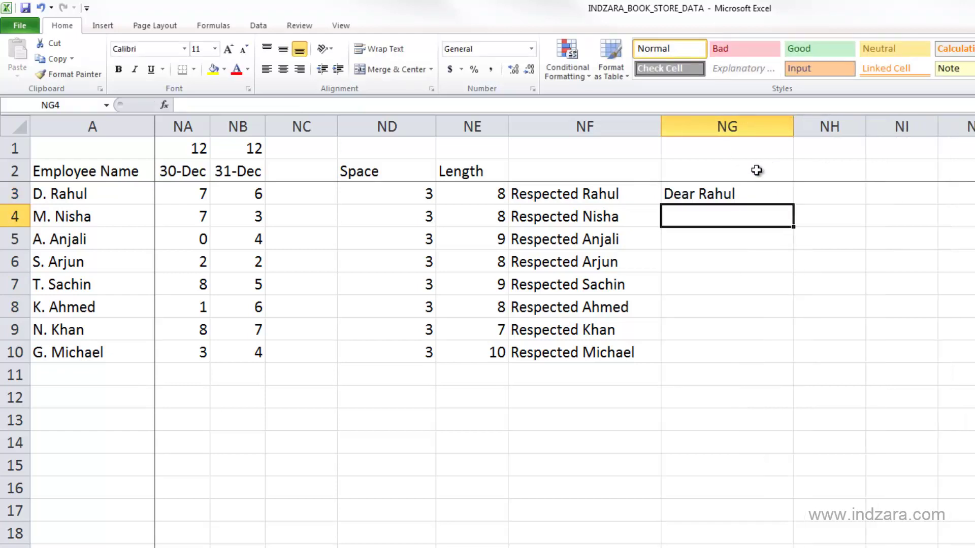
click(754, 193)
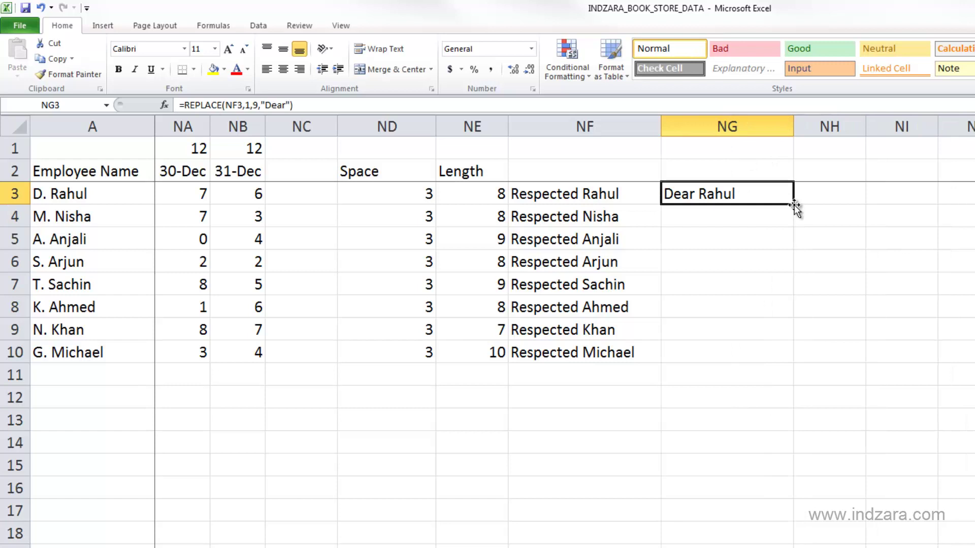
double_click(791, 203)
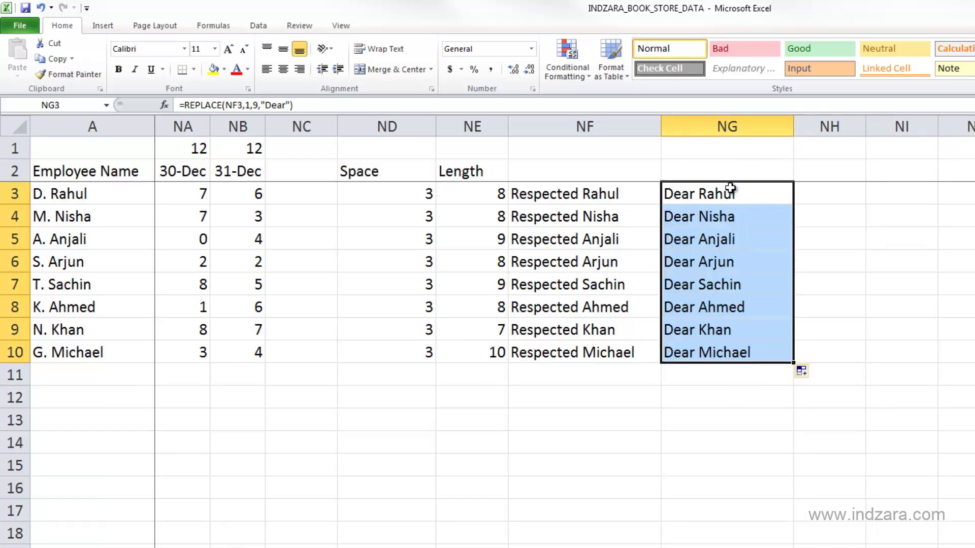
click(553, 199)
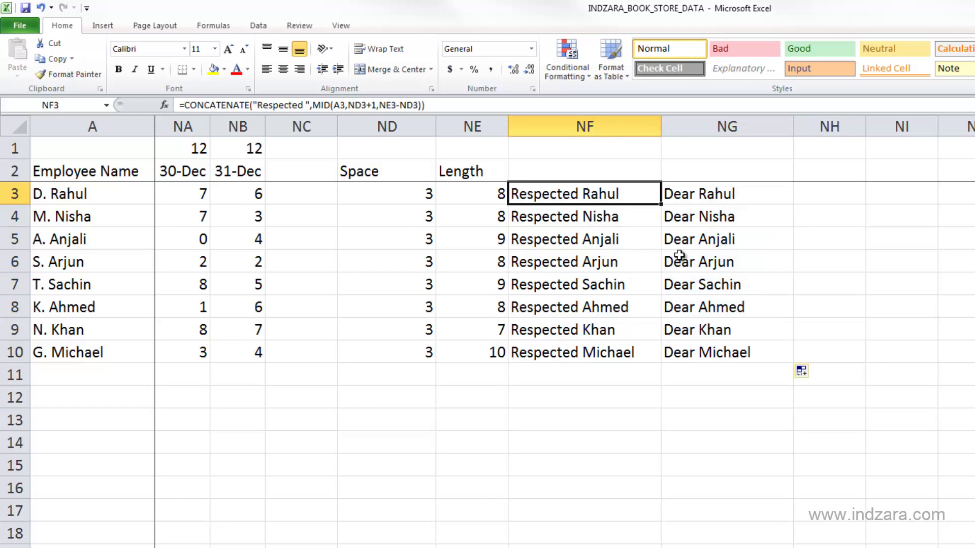
click(692, 194)
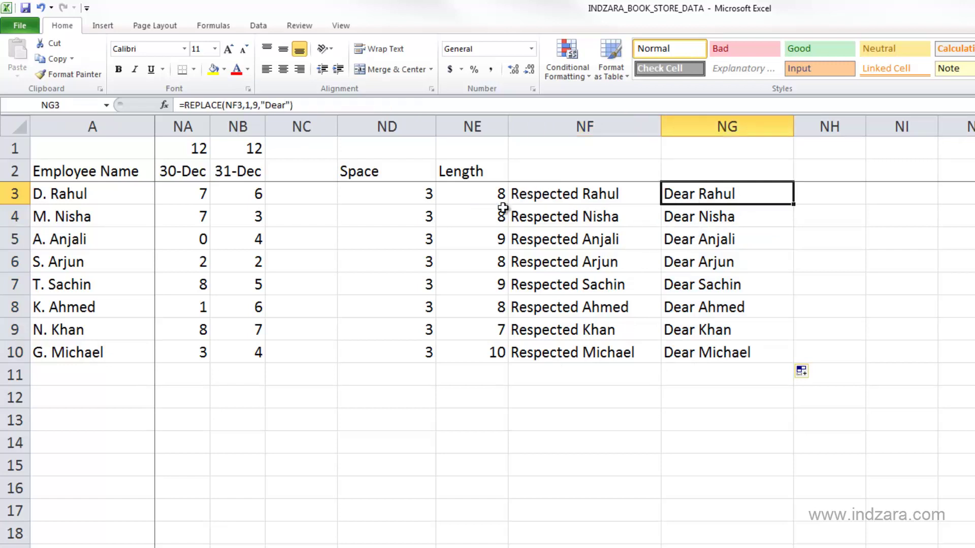